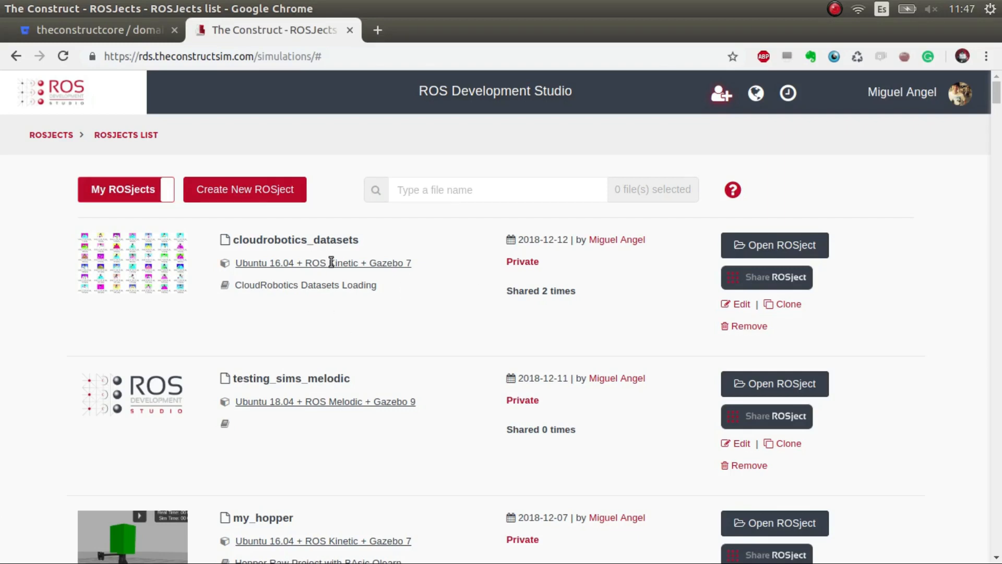
# Step: Open the cloudrobotics_datasets ROSject, launch its IDE and select the datasets_ws folder
pyautogui.click(762, 245)
pyautogui.click(593, 321)
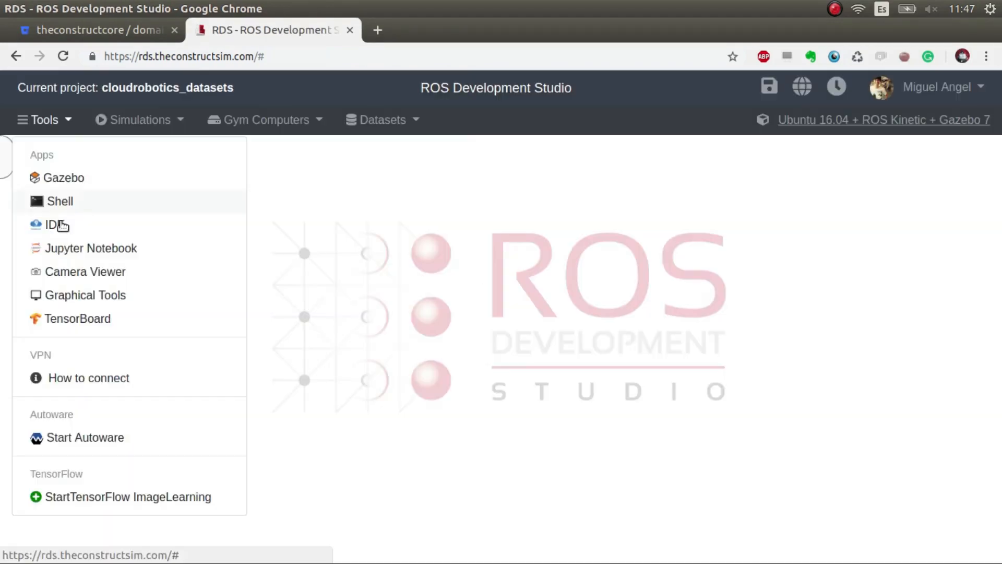
pyautogui.click(59, 224)
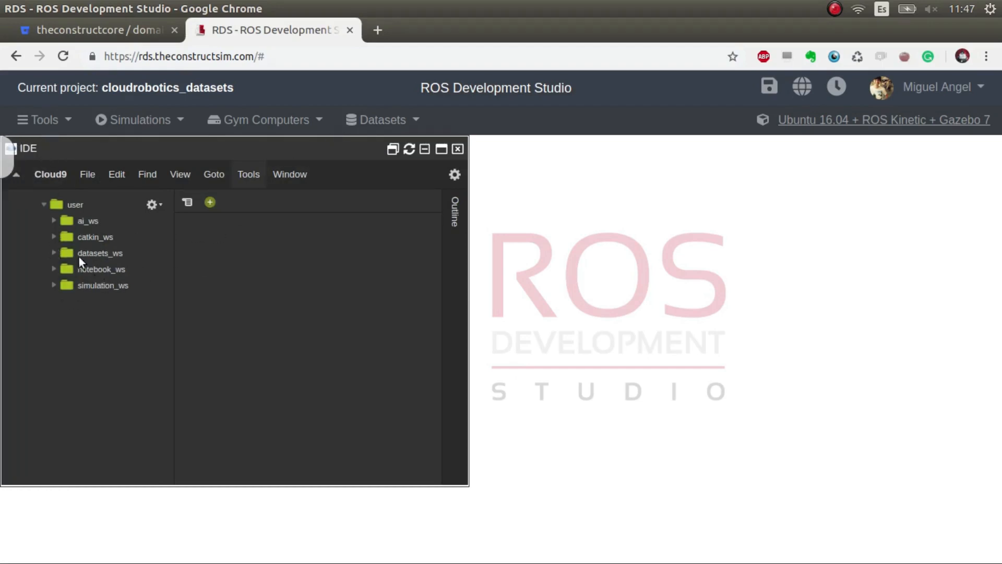
pyautogui.click(101, 259)
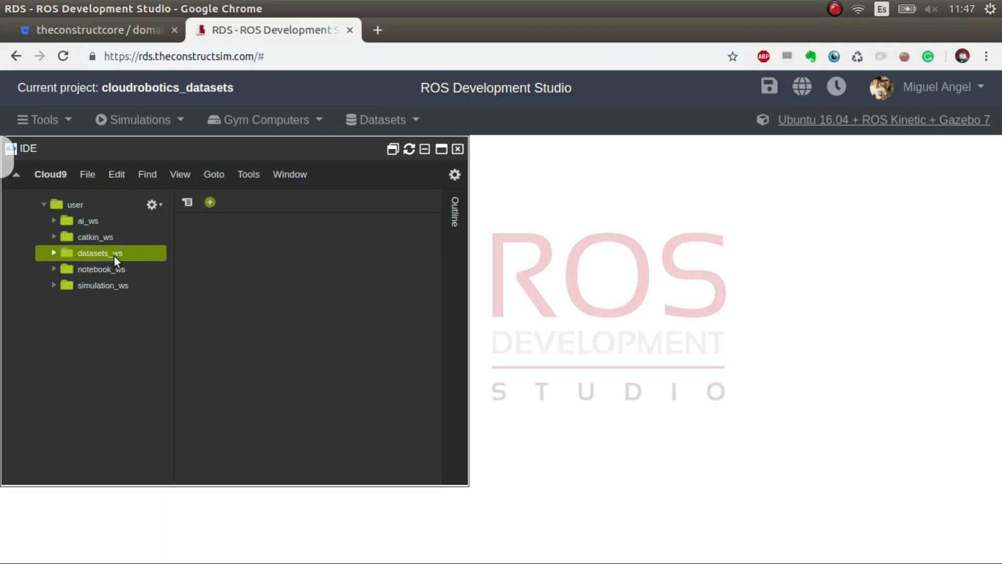
# Step: Create a private dataset named cloudrobotics_ds_1 attached to folder cloudrobotics_ds_1_folder, with the description "CloudRobotics Test 1"
pyautogui.click(412, 122)
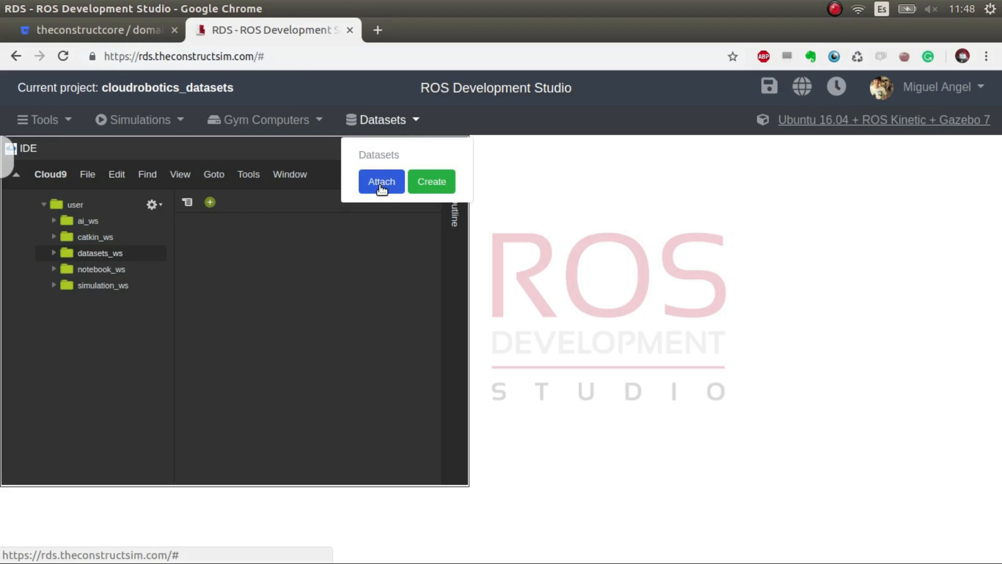
pyautogui.click(429, 184)
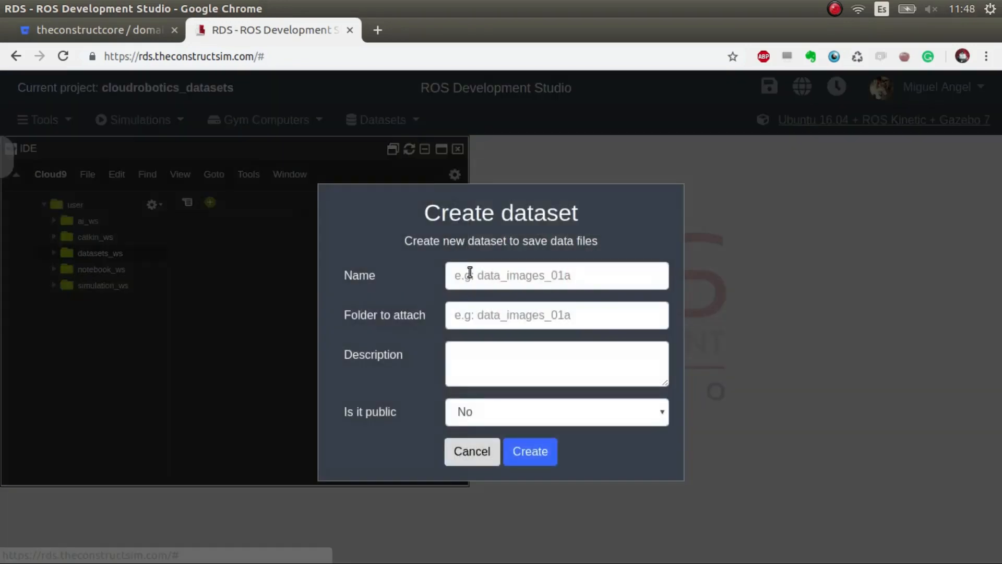
pyautogui.click(473, 281)
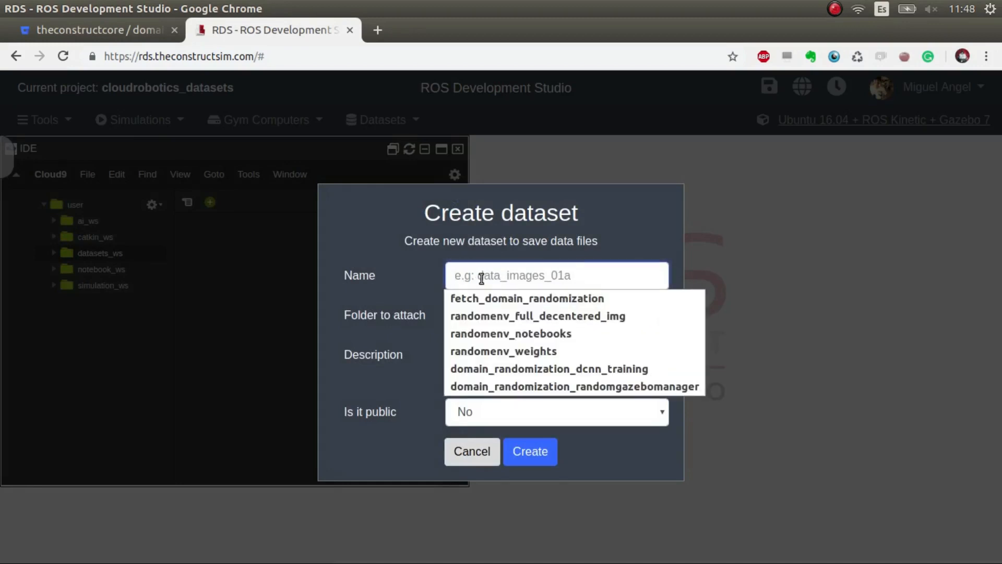
pyautogui.write('cloud')
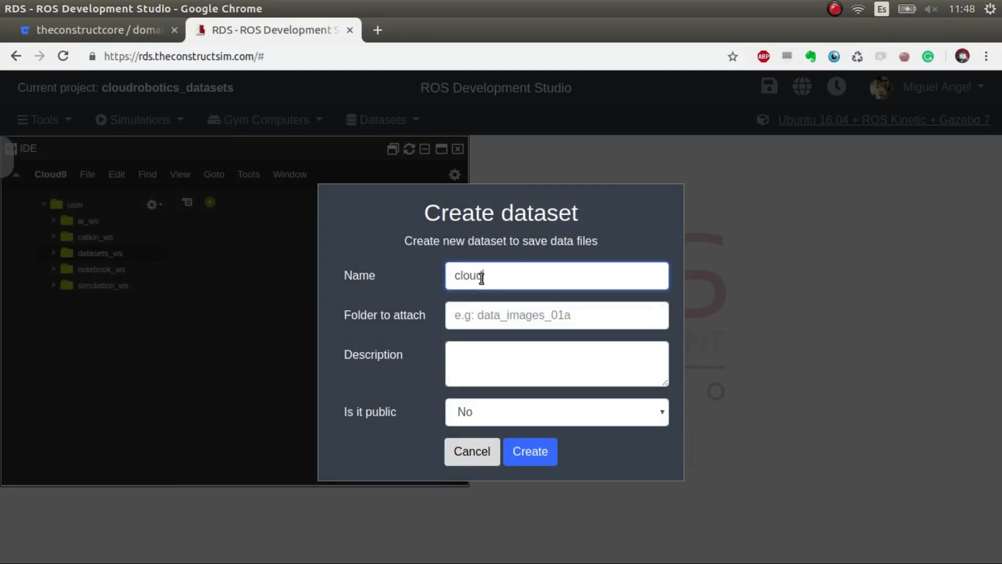
pyautogui.write('robotics_ds_1')
pyautogui.click(477, 316)
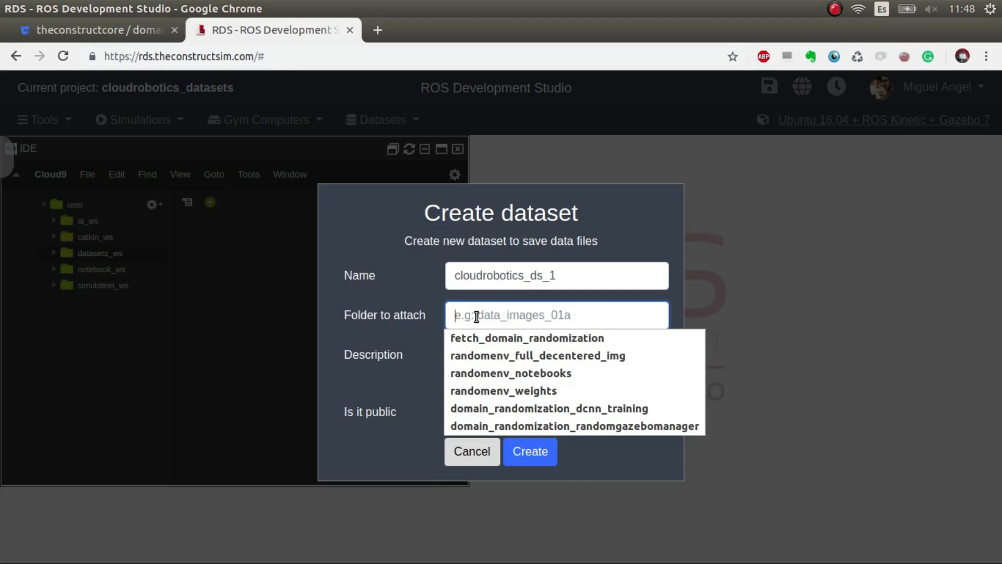
pyautogui.write('cloudro')
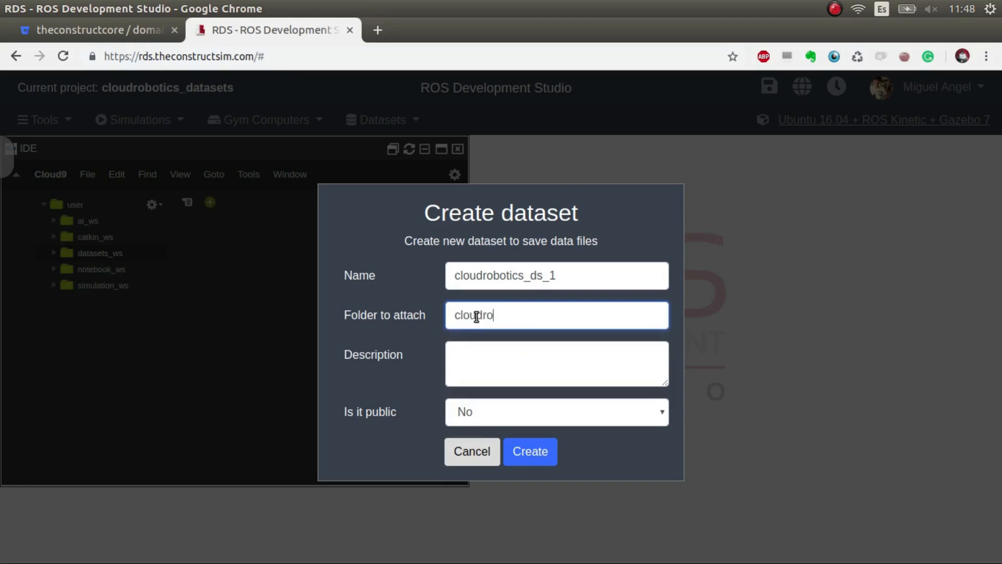
pyautogui.write('botics_ds_1_folder')
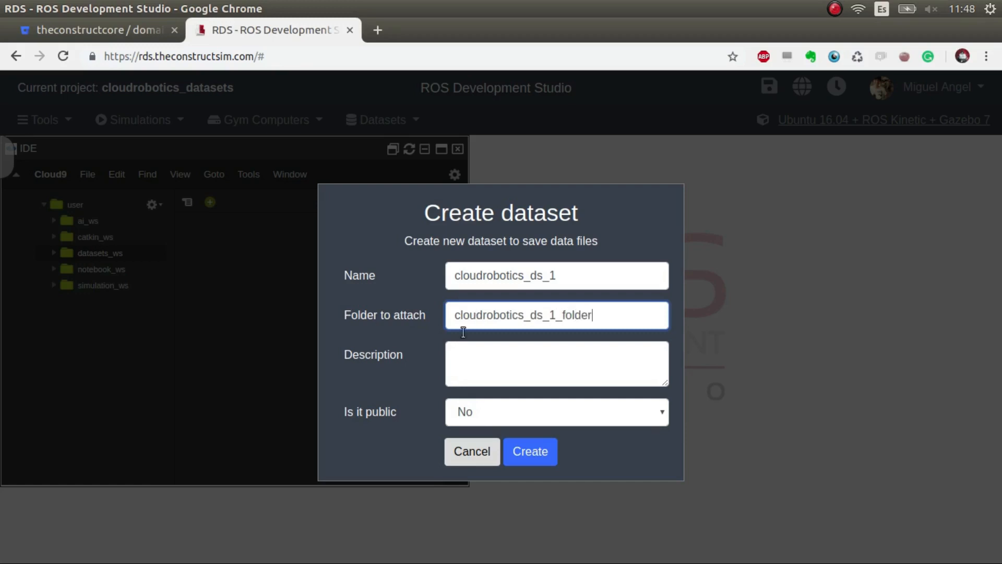
pyautogui.click(476, 368)
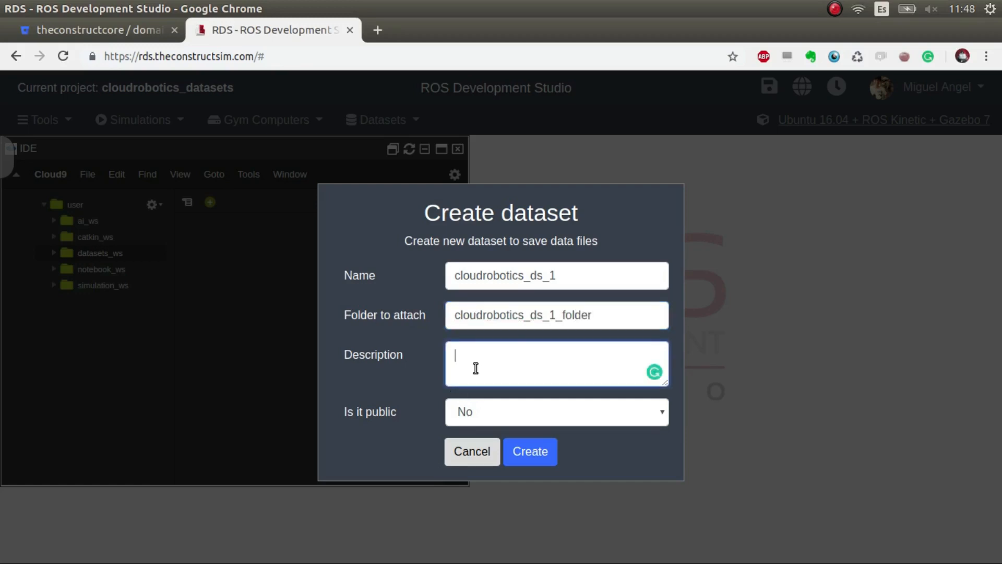
pyautogui.write('CloudRobotics Test 1')
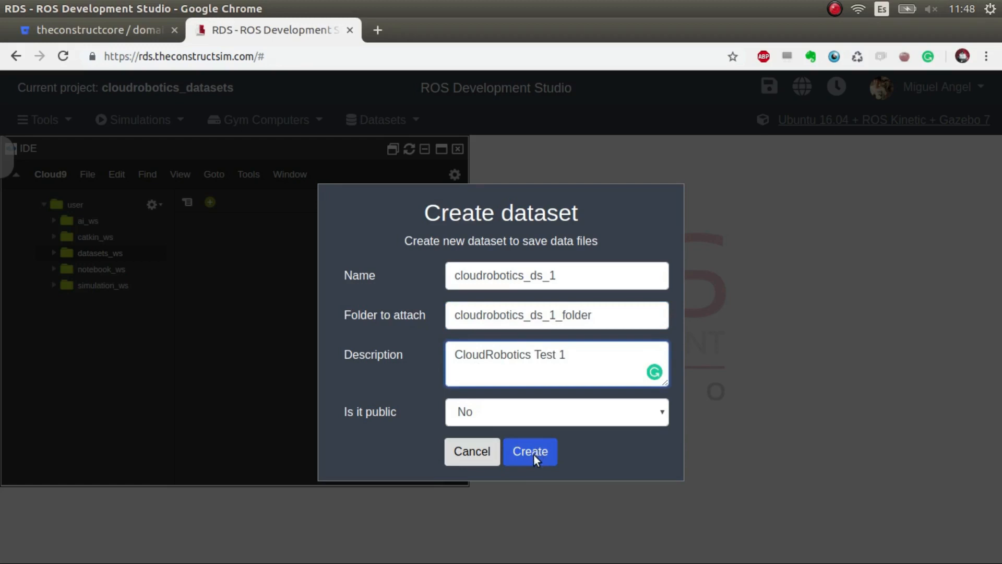
pyautogui.click(533, 452)
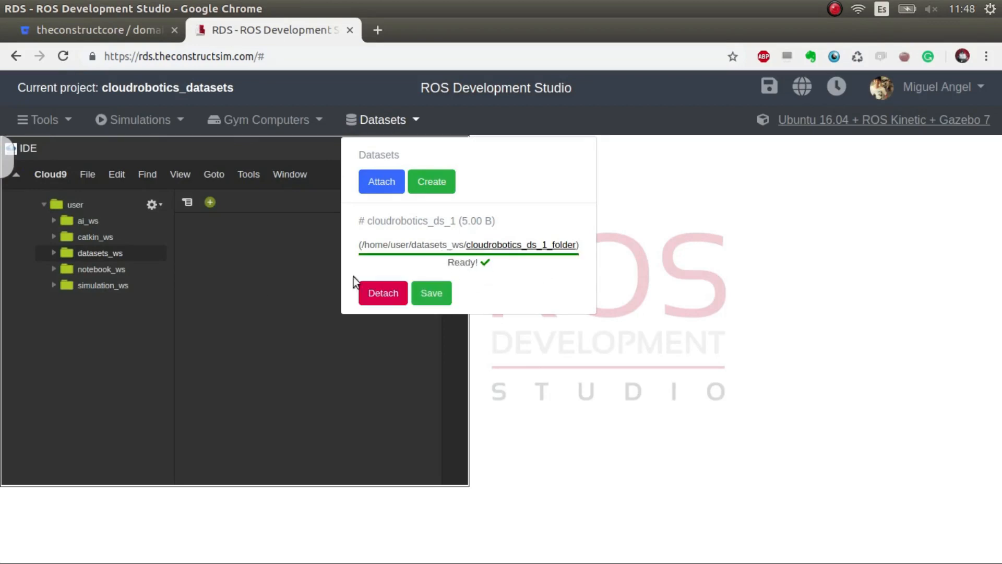
# Step: Create a new file named dummy.txt inside cloudrobotics_ds_1_folder under datasets_ws
pyautogui.click(53, 254)
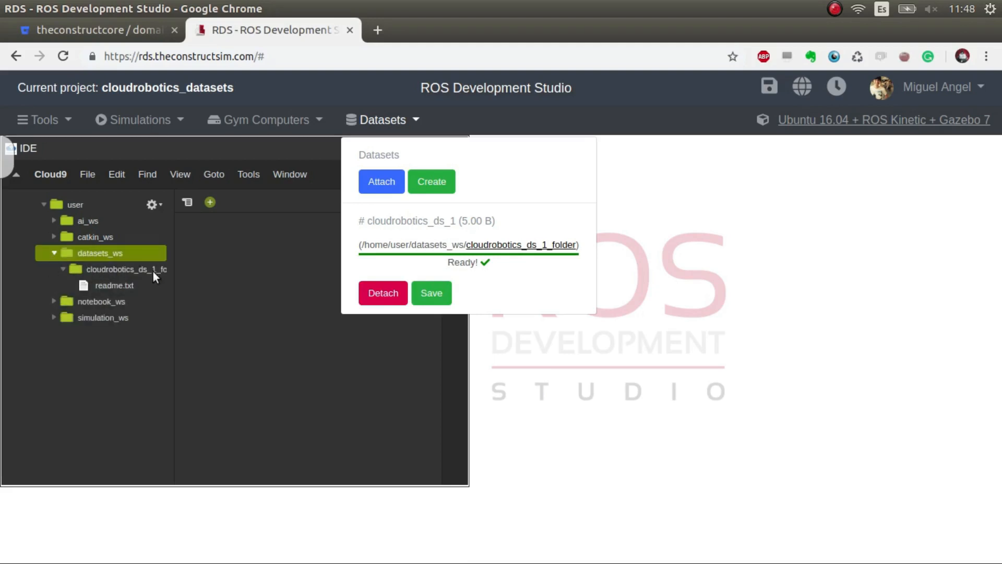
pyautogui.moveTo(176, 275); pyautogui.dragTo(211, 274)
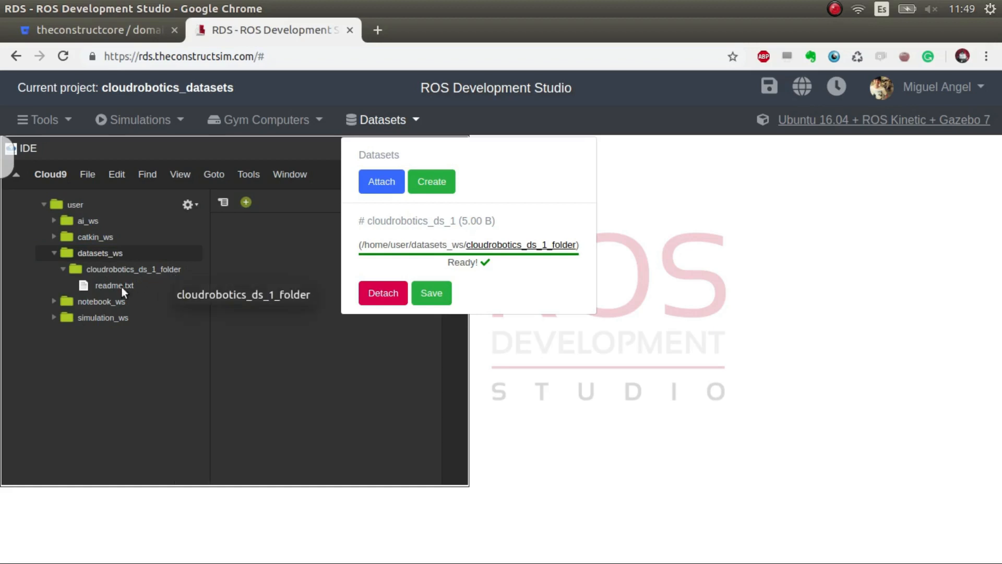
pyautogui.click(126, 266)
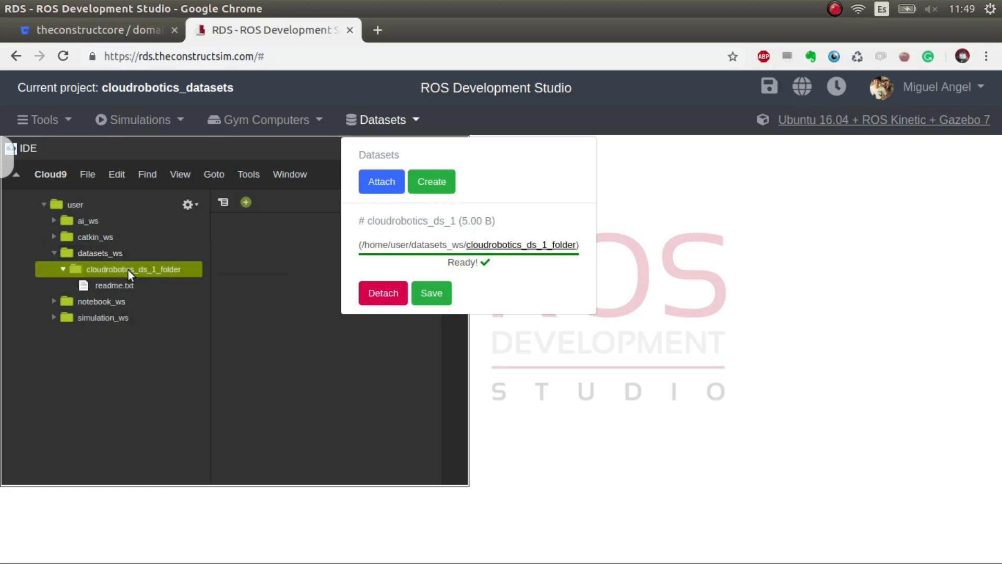
pyautogui.rightClick(127, 271)
pyautogui.click(159, 453)
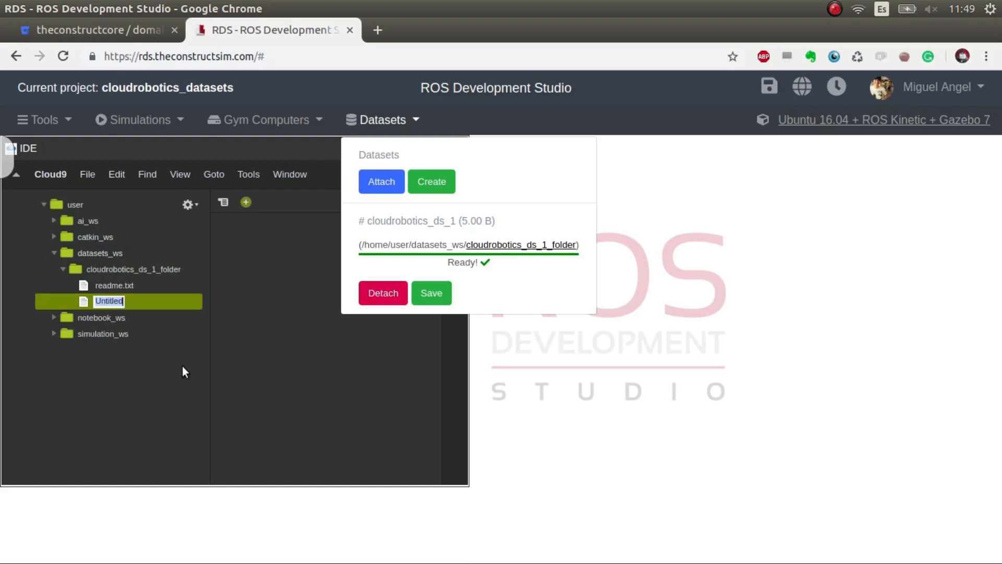
pyautogui.write('dummy.txt')
pyautogui.press('Return')
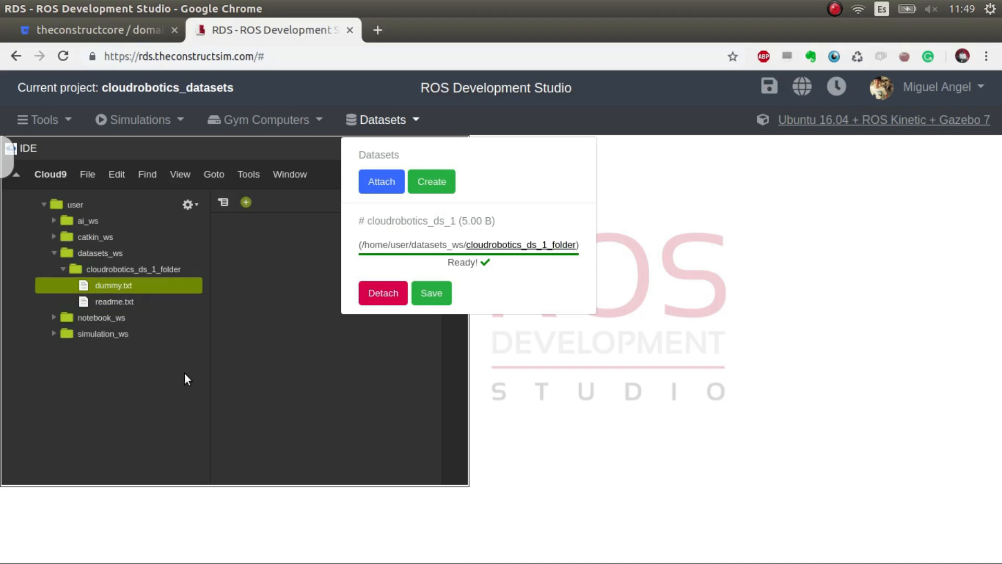
# Step: Write a short line beginning "Cloud Robotics is" in dummy.txt and save the file
pyautogui.doubleClick(121, 286)
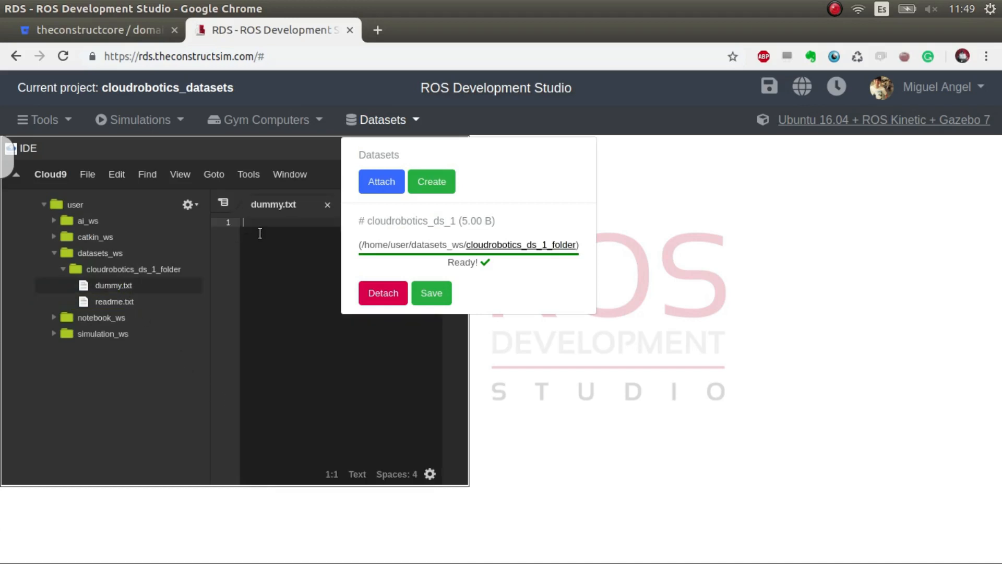
pyautogui.write('Cloud Robotics is Grea')
pyautogui.hotkey('ctrl', 's')
# Step: Save the cloudrobotics_ds_1 dataset, detach it from the project and close the removed dummy.txt file in the editor
pyautogui.click(403, 119)
pyautogui.click(388, 120)
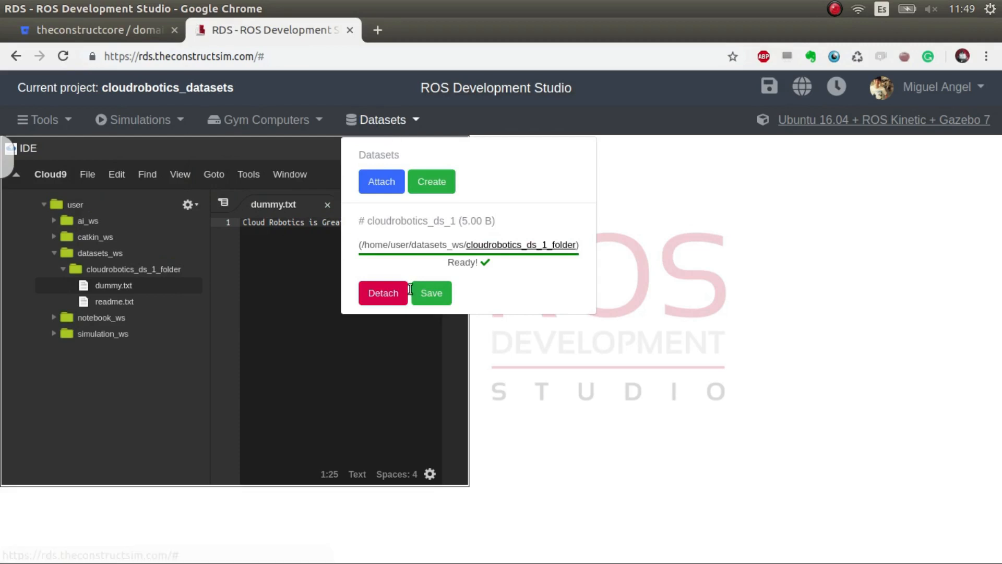
pyautogui.click(430, 294)
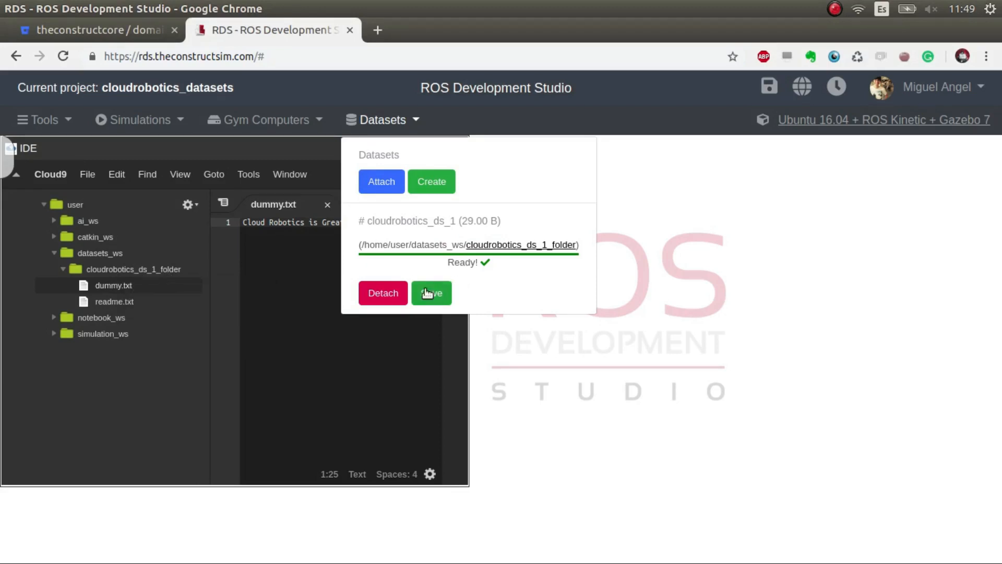
pyautogui.click(395, 295)
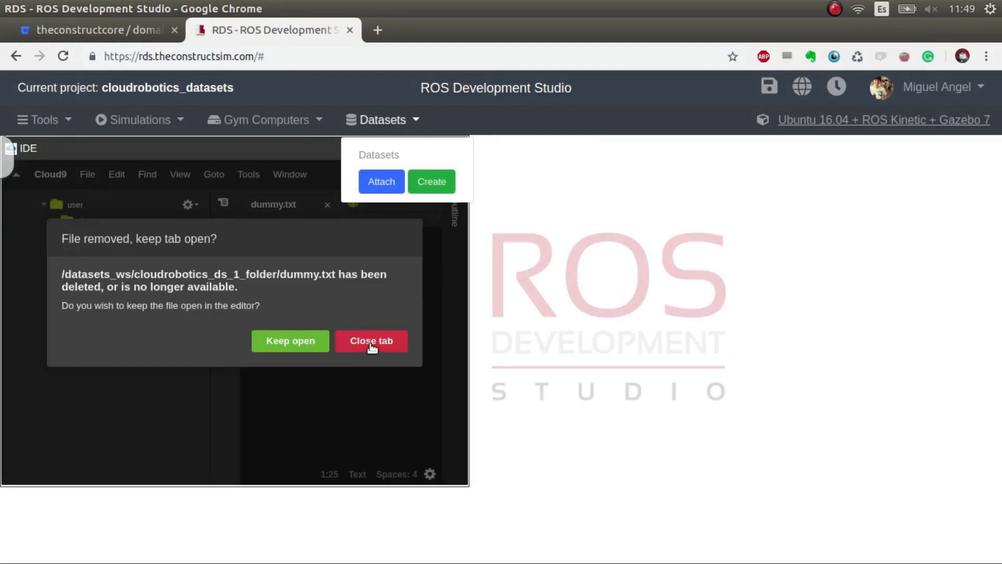
pyautogui.click(371, 345)
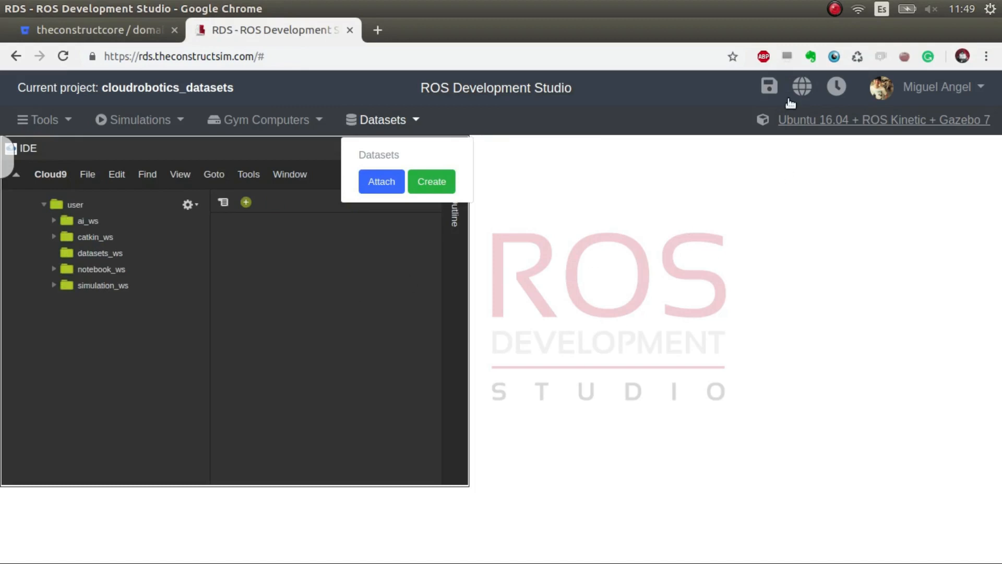
# Step: Save the project under the name cloudrobotics_datasets, overwriting the existing version
pyautogui.click(768, 86)
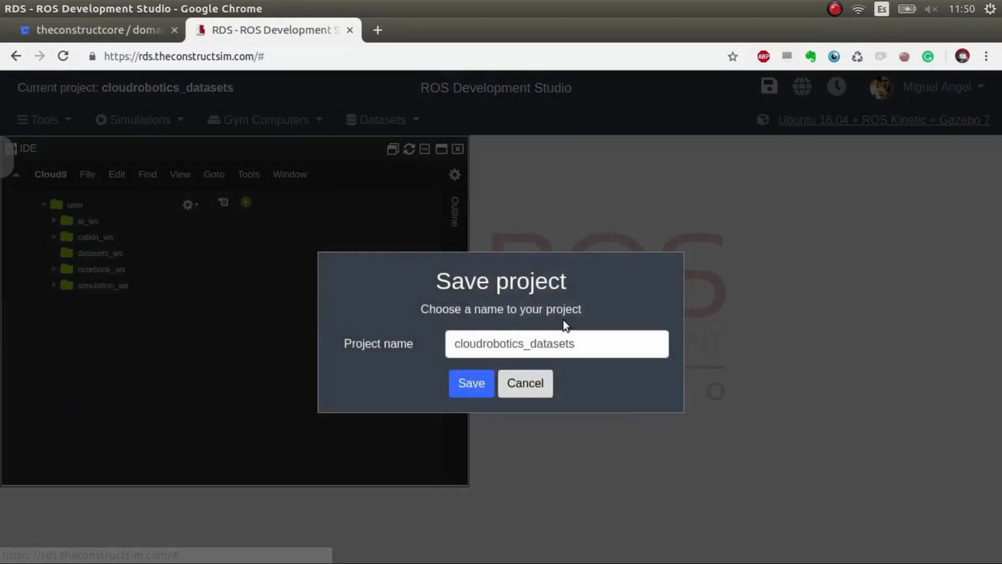
pyautogui.click(471, 385)
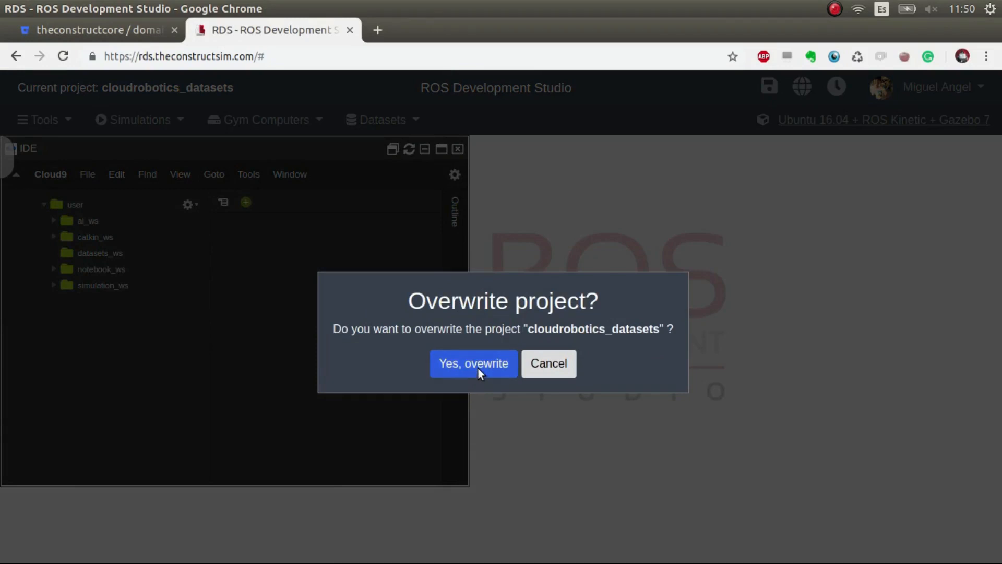
pyautogui.click(478, 367)
pyautogui.click(500, 412)
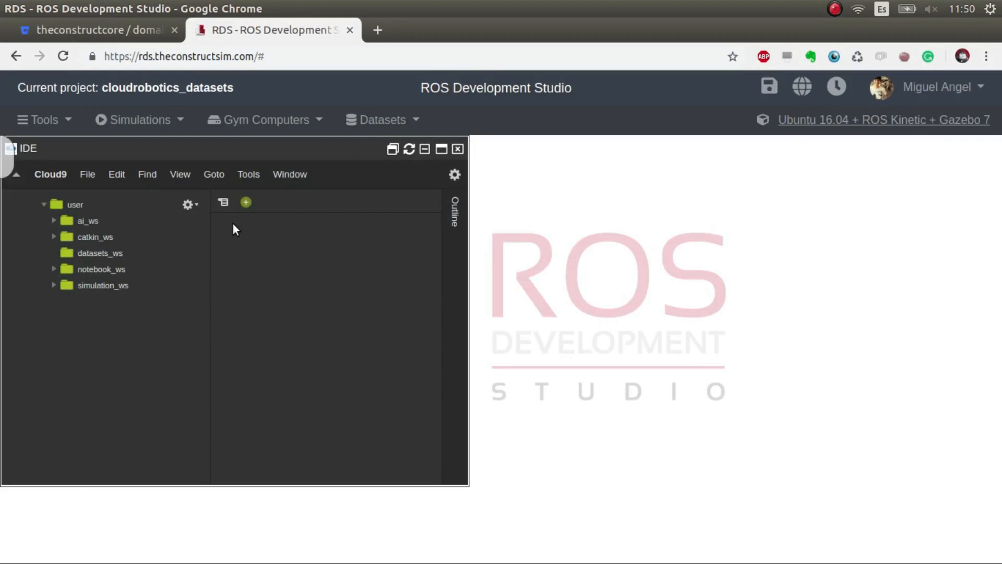
# Step: Open the ROSjects list in a separate tab and create a new ROSject named cloudrobotics_ds_tests with Ubuntu 16.04 + ROS Kinetic + Gazebo 7
pyautogui.middleClick(802, 88)
pyautogui.click(410, 29)
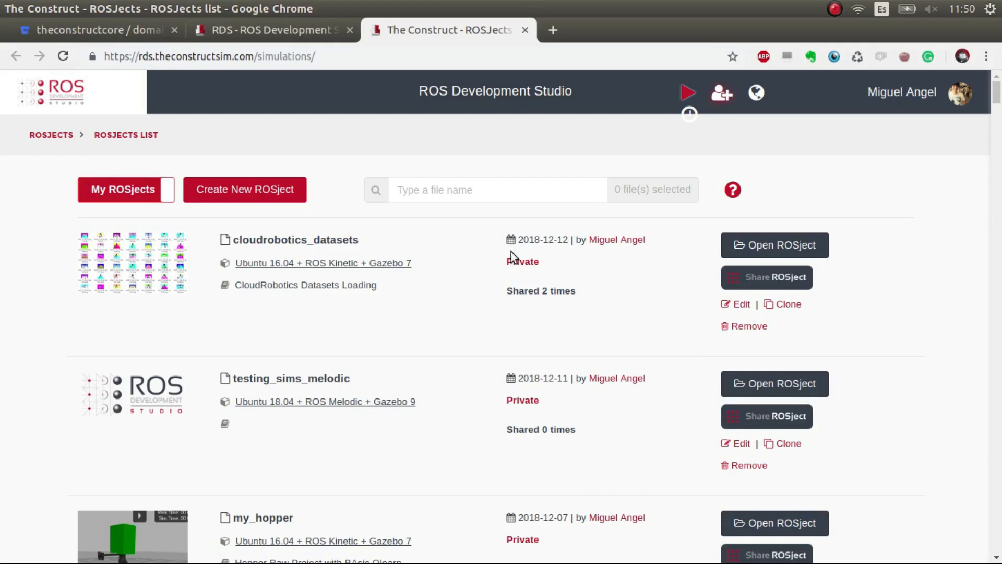
pyautogui.click(264, 190)
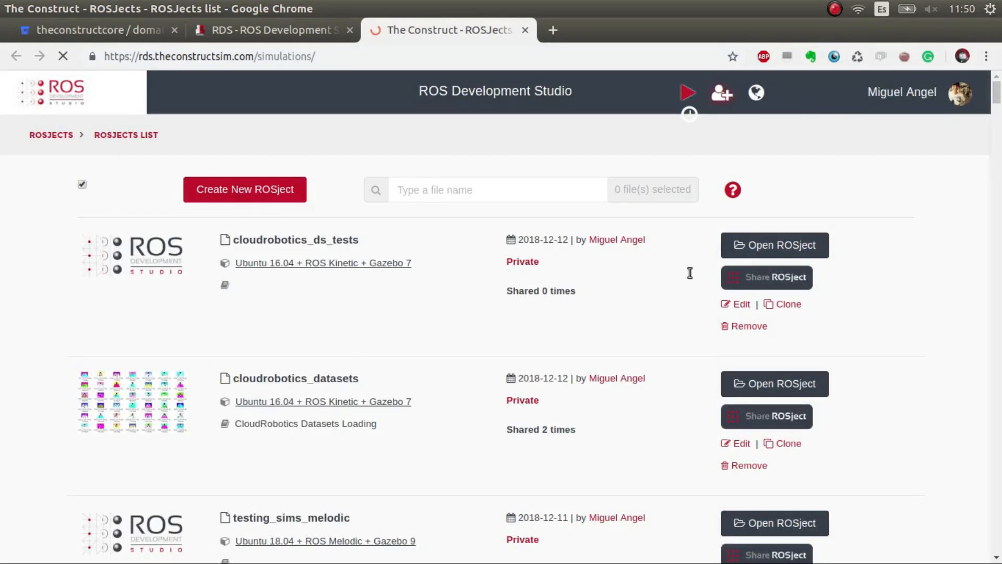
# Step: Open the cloudrobotics_ds_tests ROSject without restoring the previous workspace, and close the old project's tab and the Jupyter Notebook
pyautogui.click(759, 248)
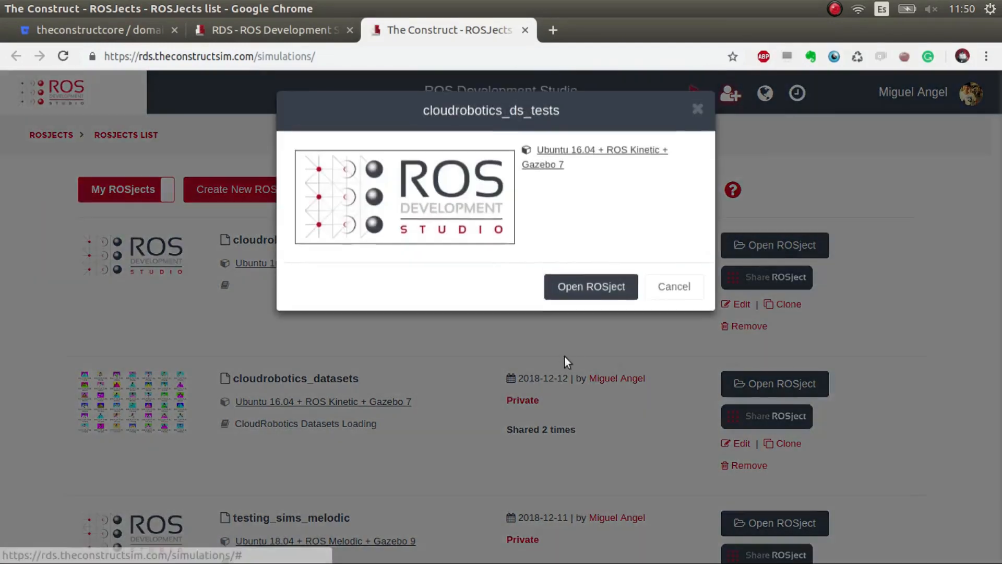
pyautogui.click(597, 289)
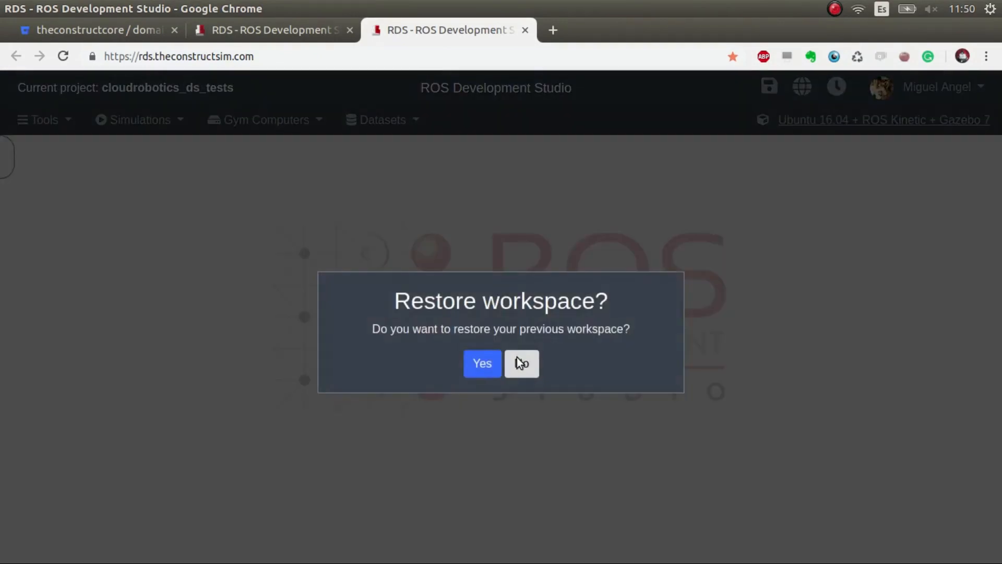
pyautogui.click(518, 360)
pyautogui.middleClick(289, 27)
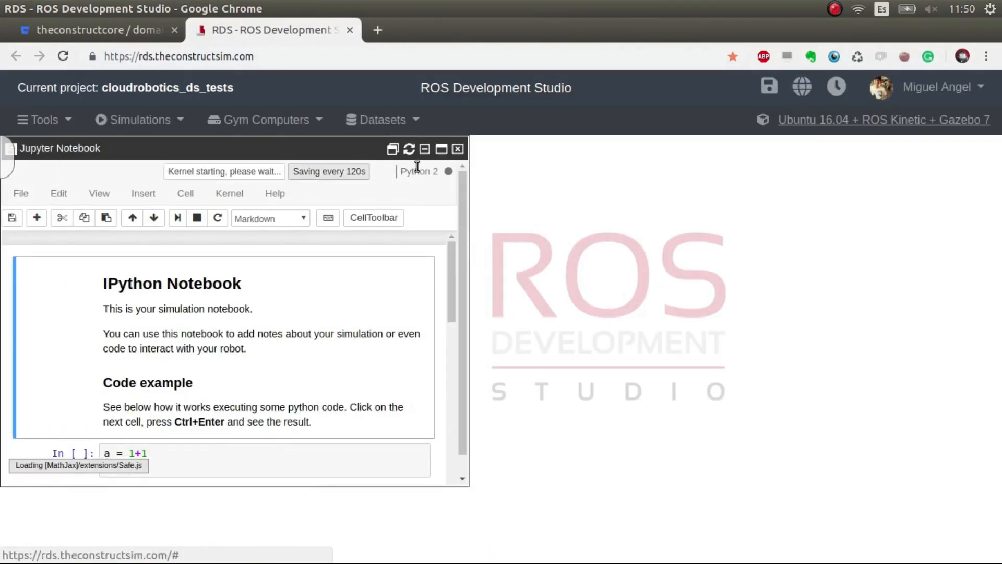
pyautogui.click(456, 148)
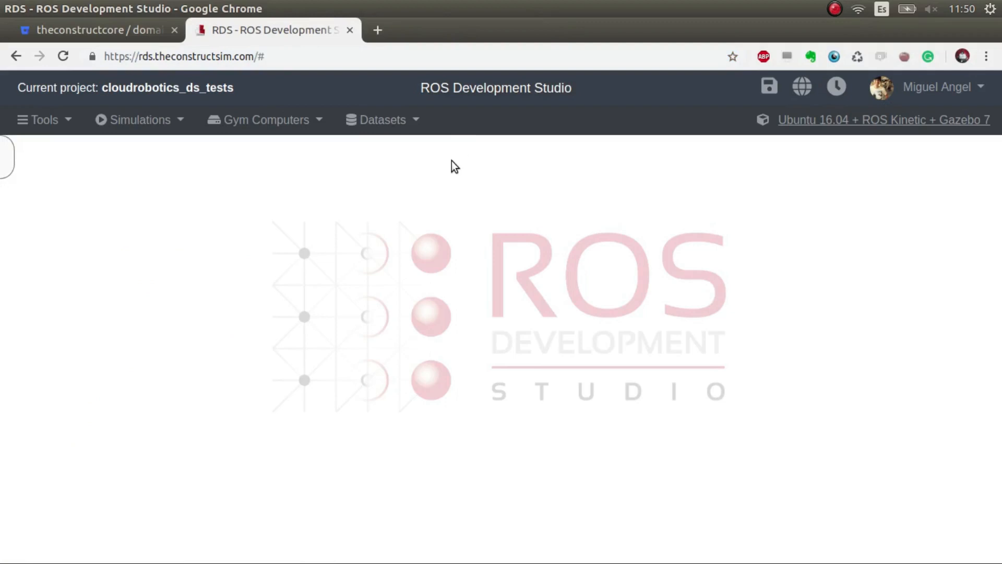
# Step: Open the IDE and attach the cloudrobotics_ds_1 dataset to the project under the folder name my_folder
pyautogui.click(66, 121)
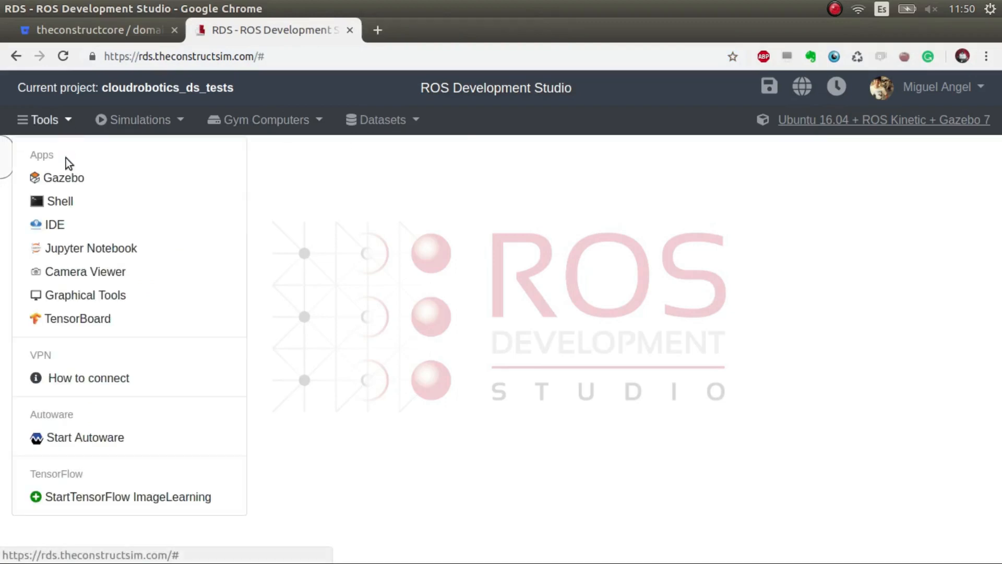
pyautogui.click(73, 224)
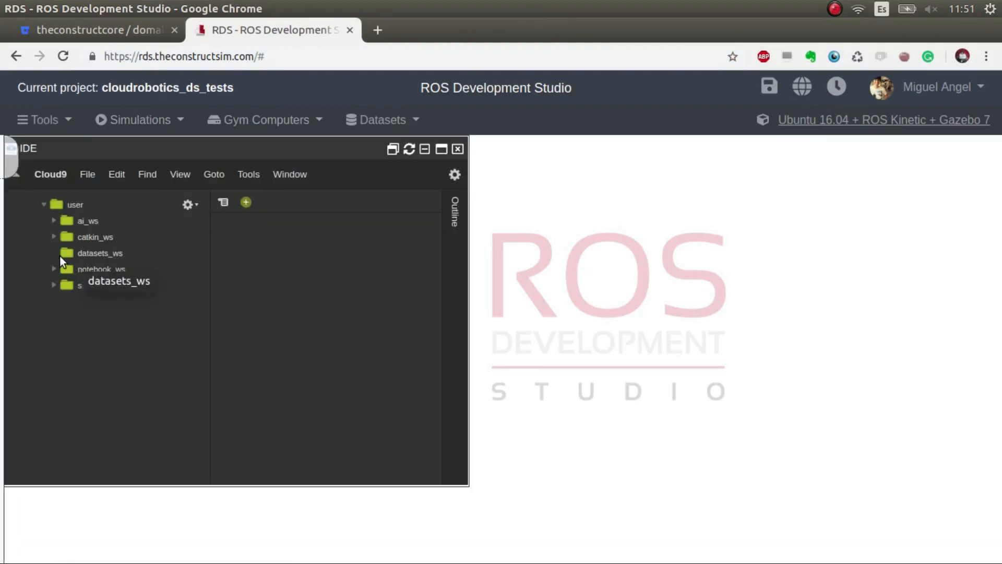
pyautogui.click(381, 119)
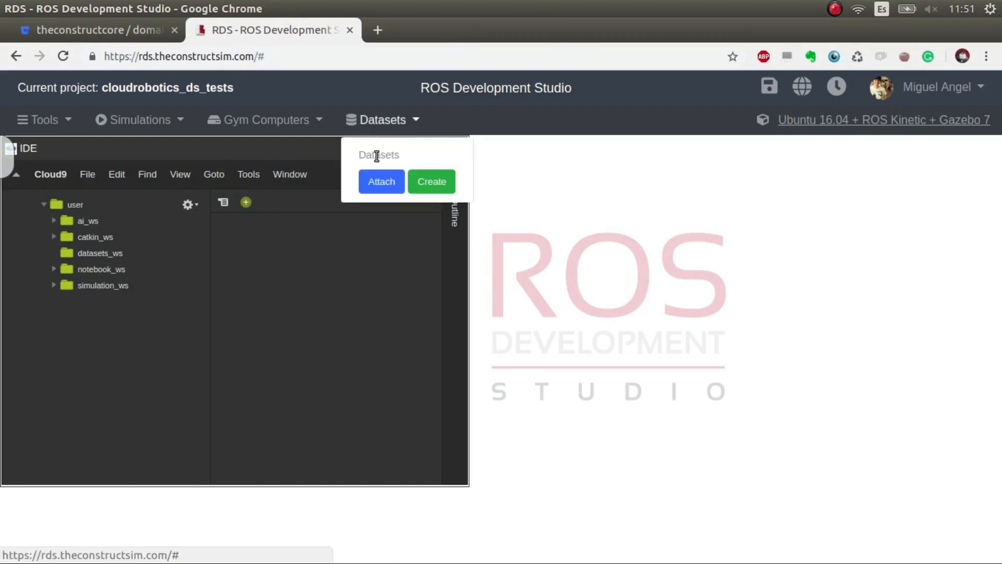
pyautogui.click(382, 183)
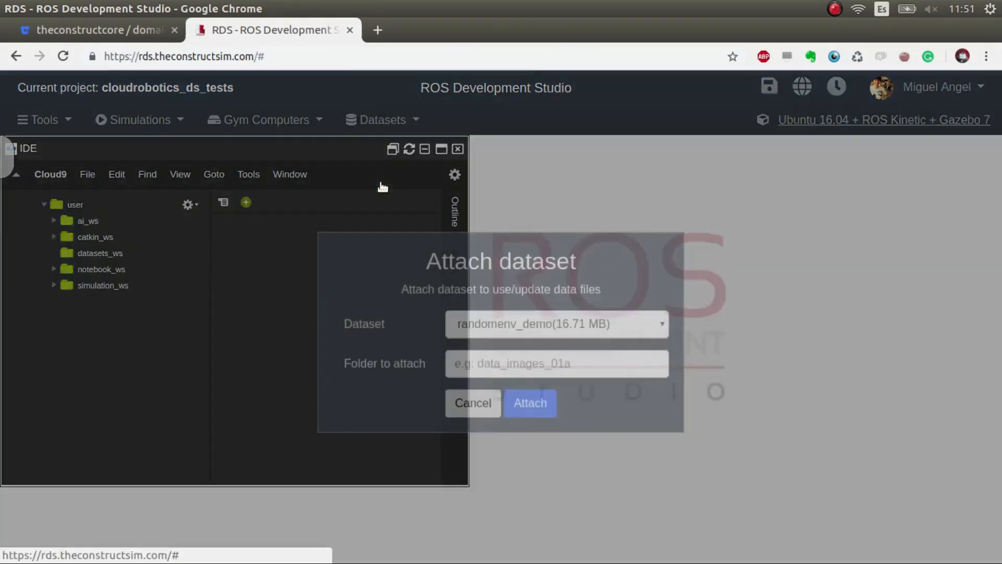
pyautogui.click(608, 320)
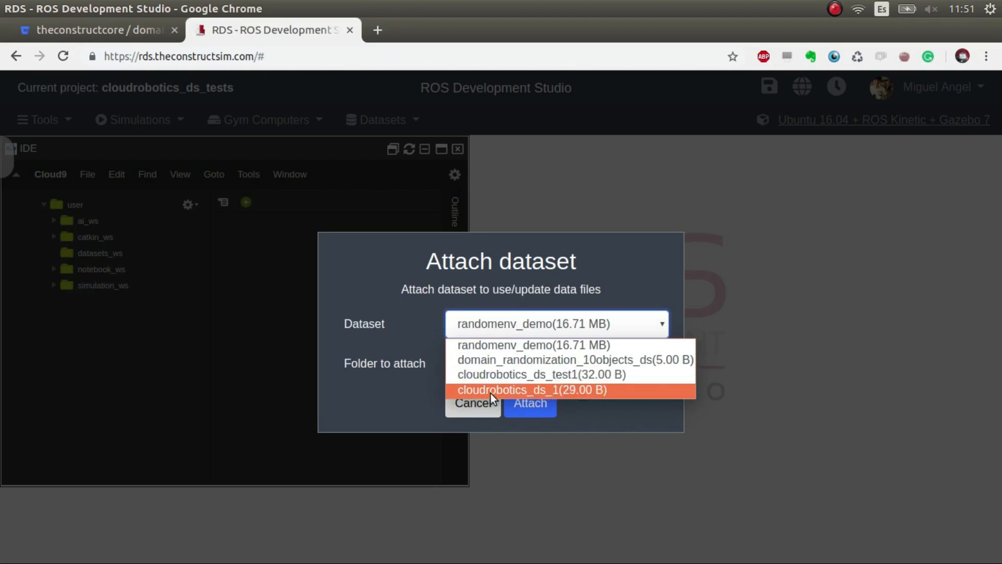
pyautogui.click(553, 392)
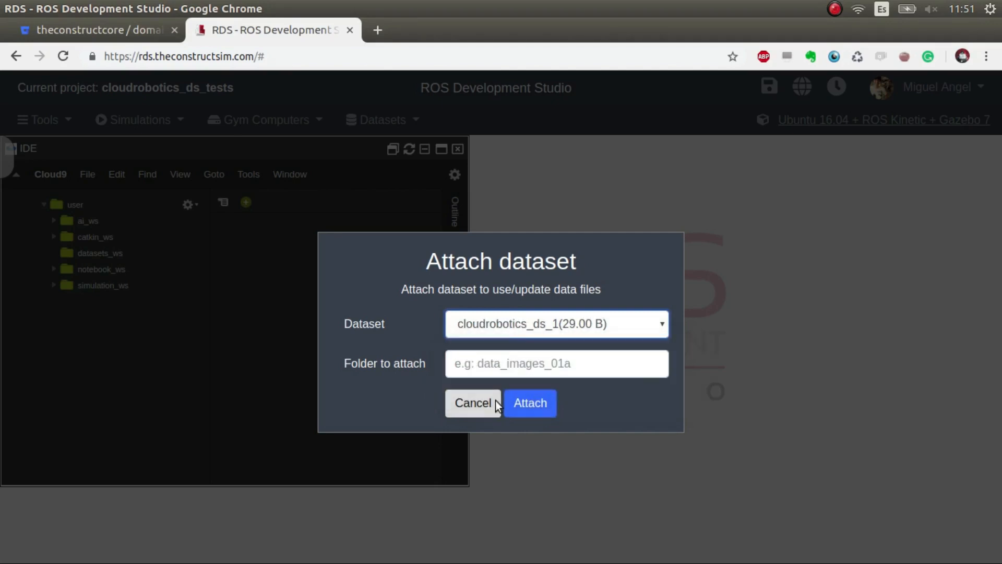
pyautogui.click(525, 370)
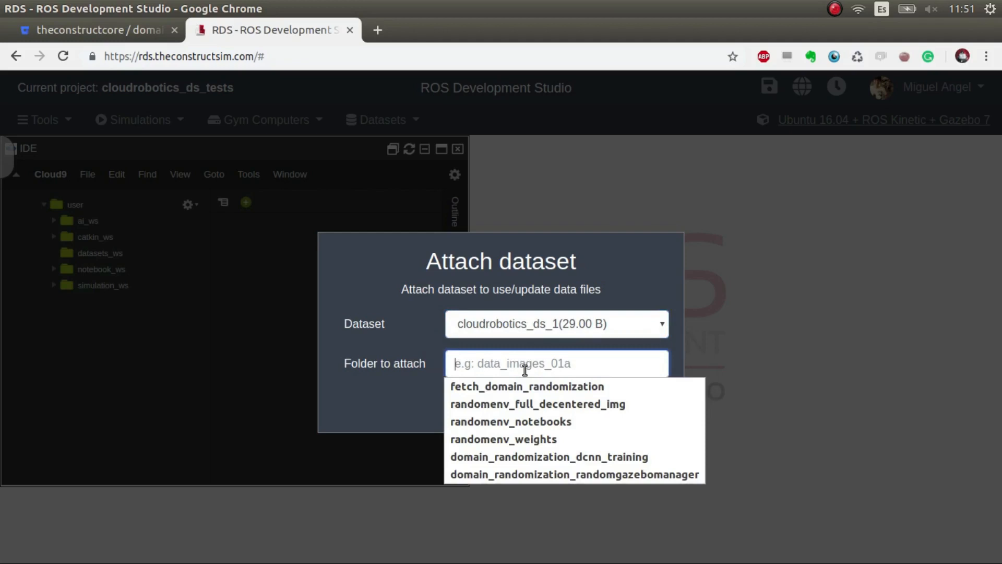
pyautogui.write('my_')
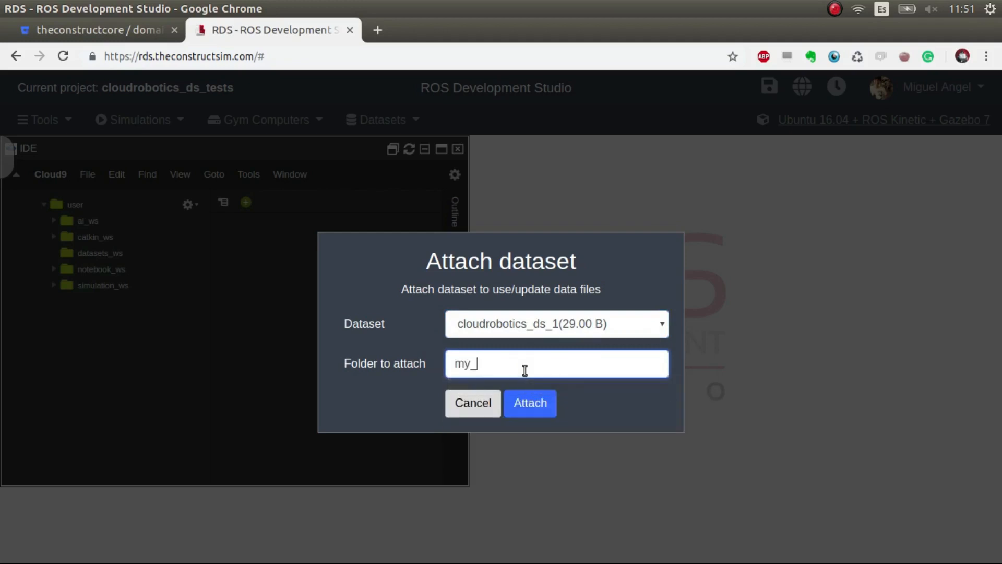
pyautogui.write('folder')
pyautogui.click(524, 399)
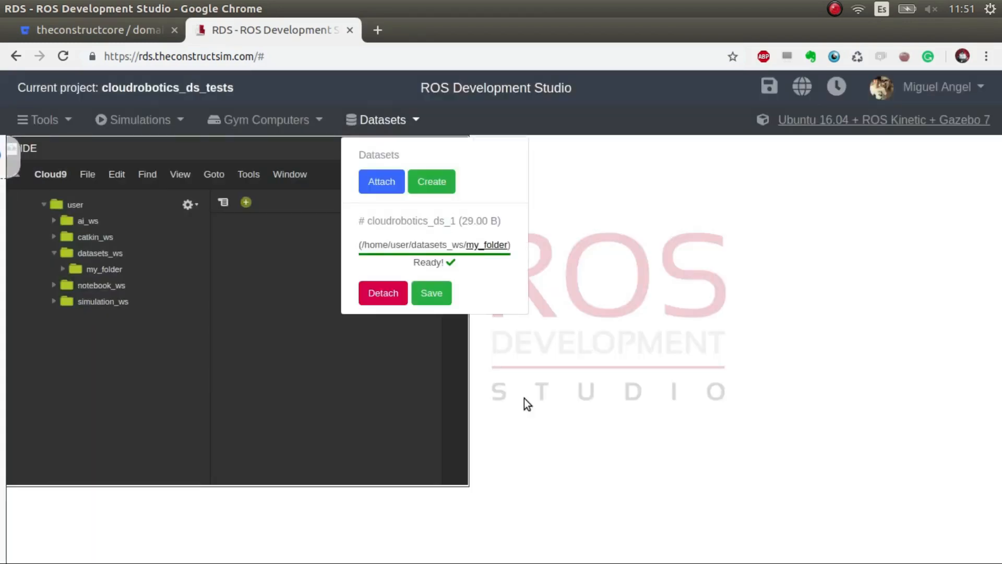
pyautogui.click(396, 124)
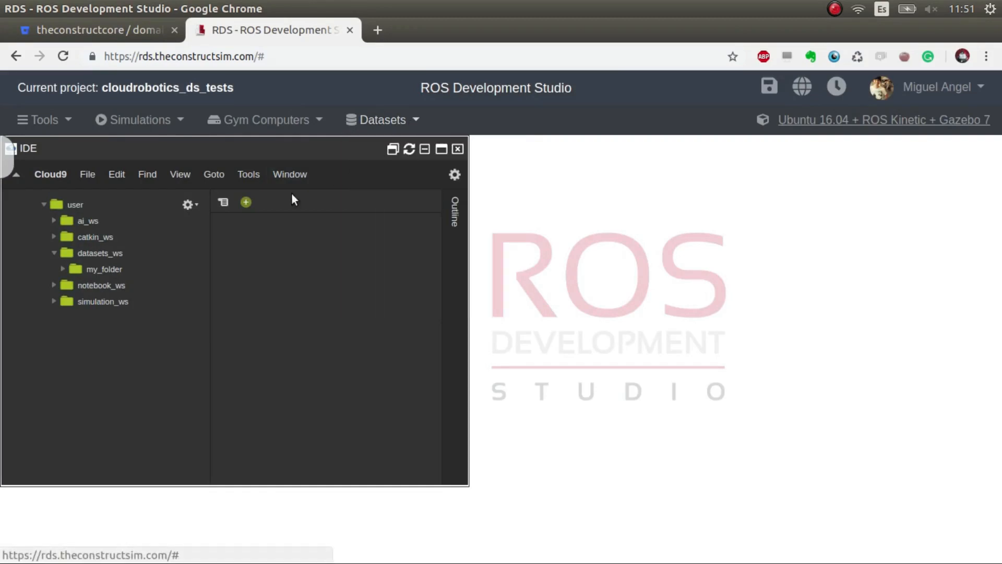
# Step: Expand my_folder in datasets_ws and open dummy.txt to check its contents
pyautogui.click(59, 269)
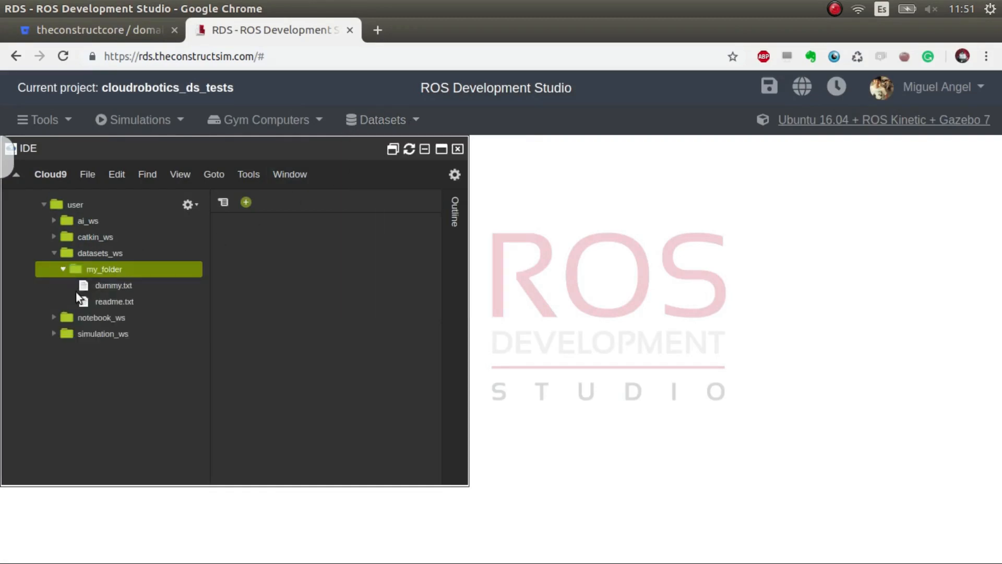
pyautogui.doubleClick(118, 285)
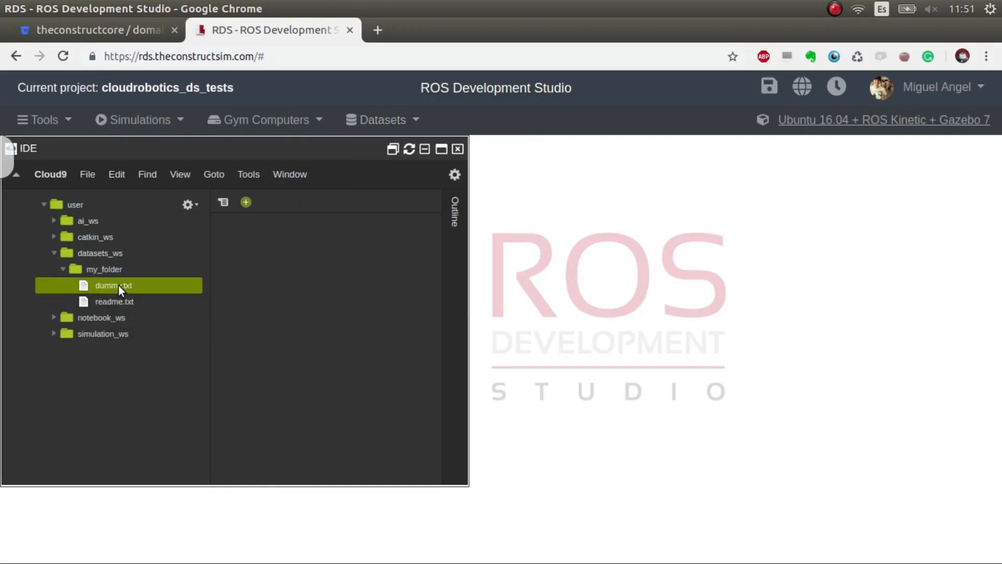
pyautogui.click(277, 233)
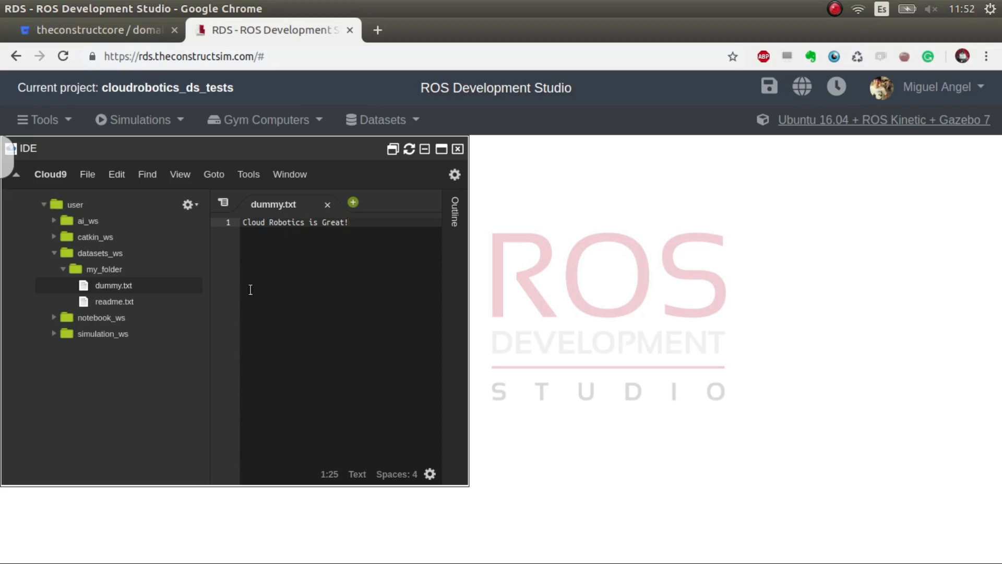
# Step: Create a non-public dataset domain_randomization_big in a folder of the same name with the description "BIG Dataset", and expand its folder in the IDE
pyautogui.click(389, 121)
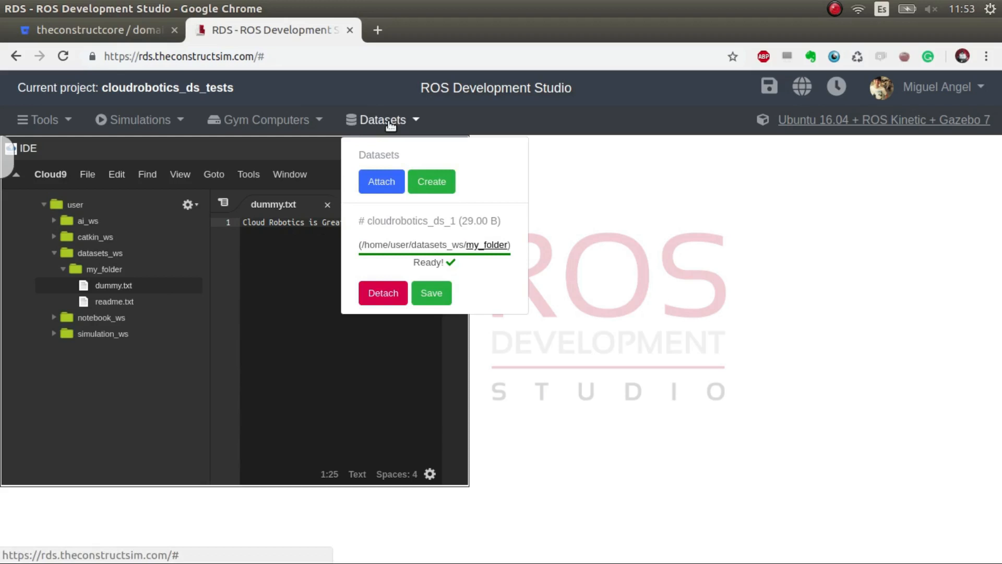
pyautogui.click(433, 187)
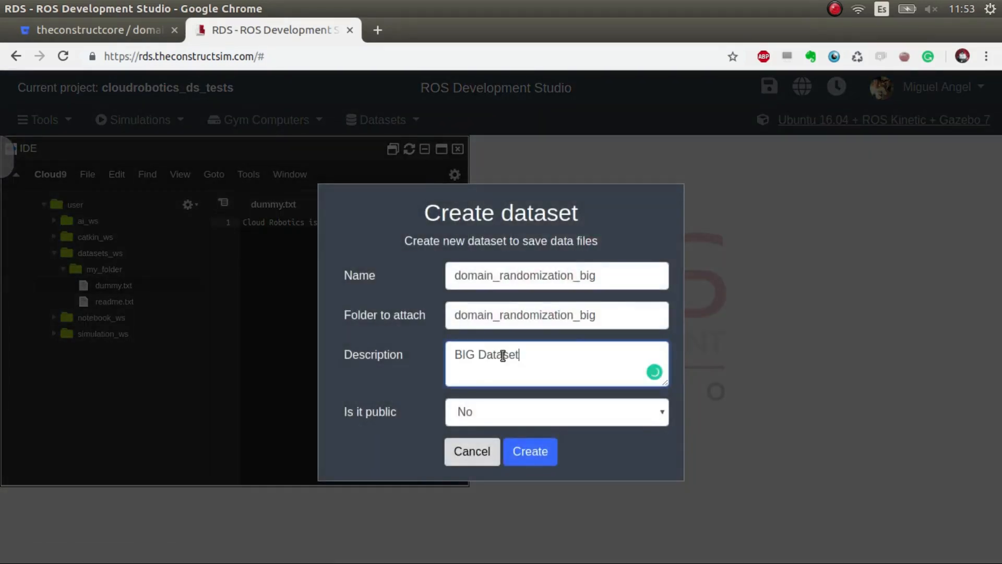
pyautogui.click(532, 452)
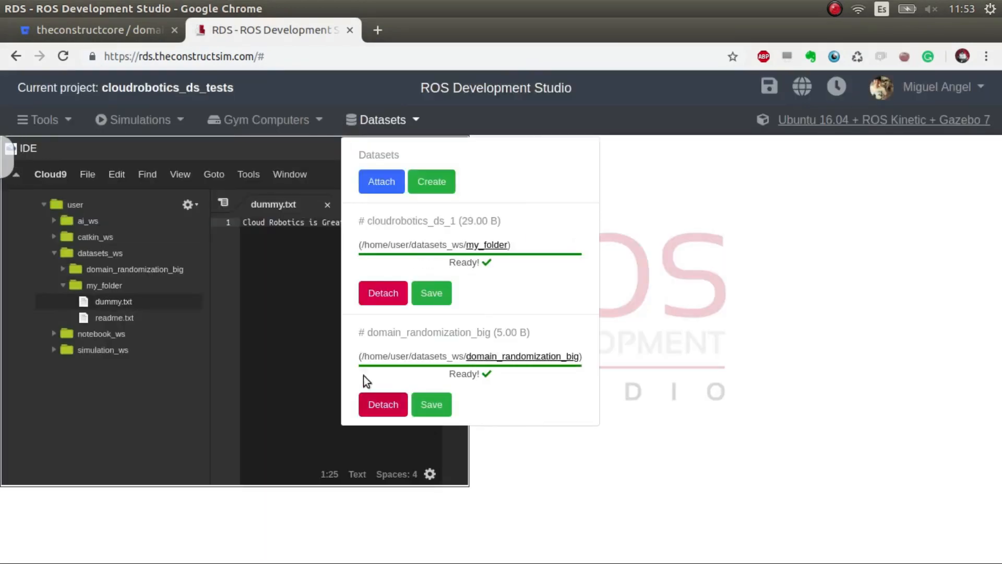
pyautogui.click(389, 125)
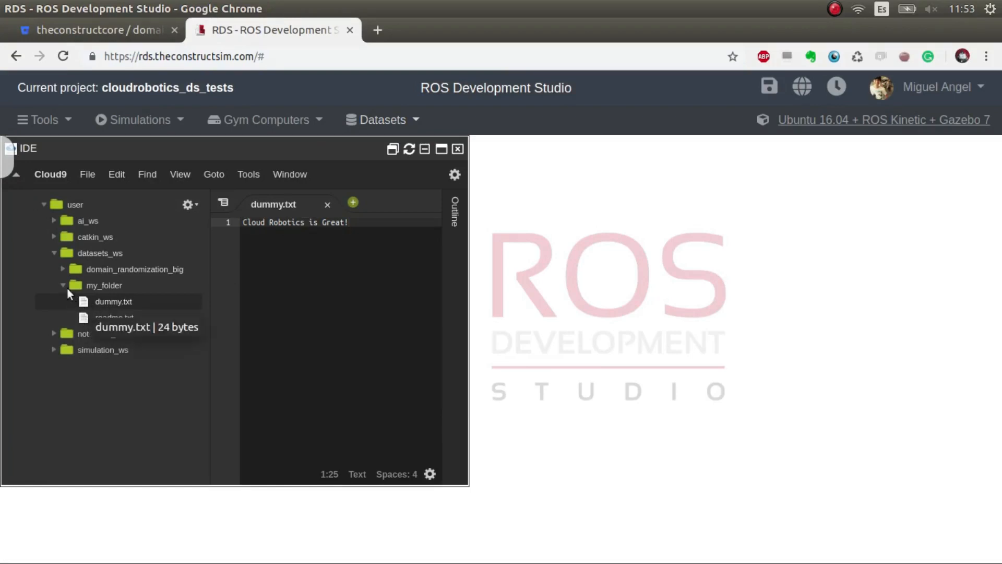
pyautogui.click(63, 270)
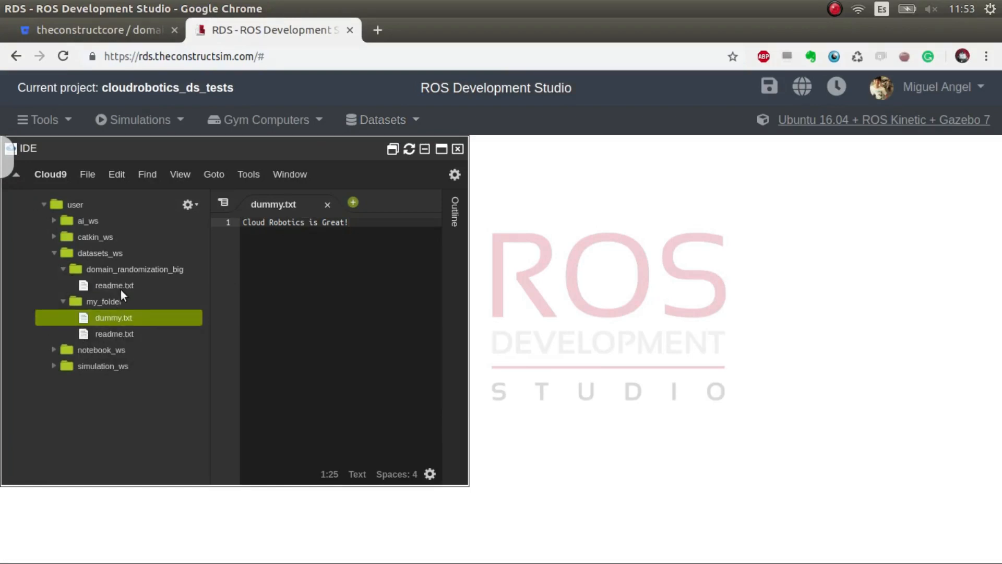
# Step: Open a Shell, place its window beside the IDE and start a cd command
pyautogui.click(45, 120)
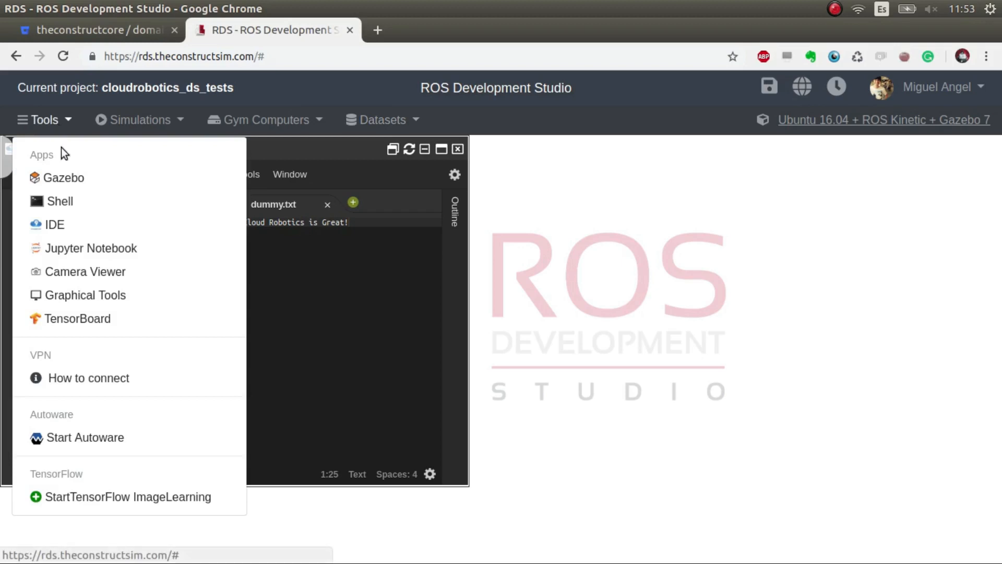
pyautogui.click(65, 201)
pyautogui.moveTo(372, 182); pyautogui.dragTo(767, 156)
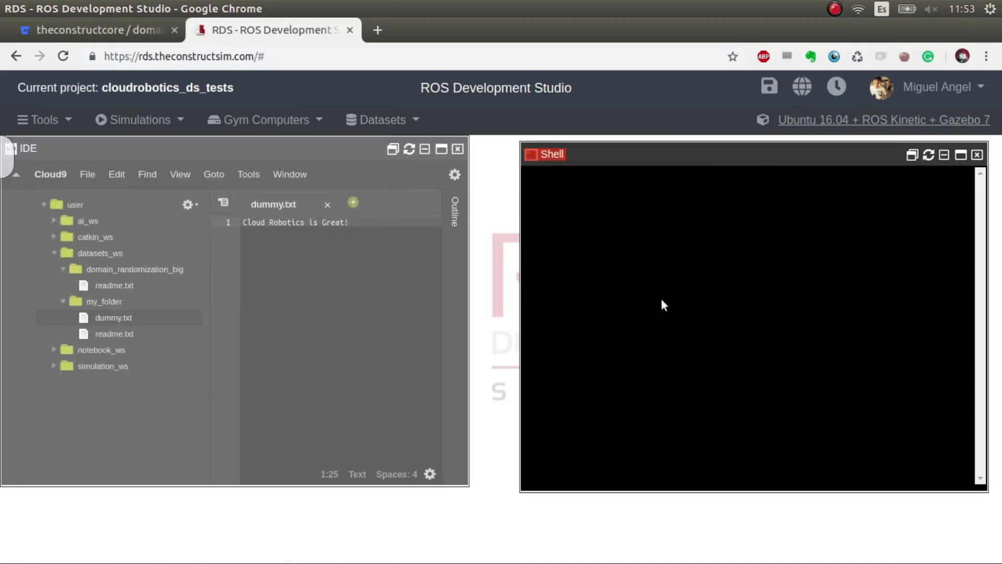
pyautogui.write('cd')
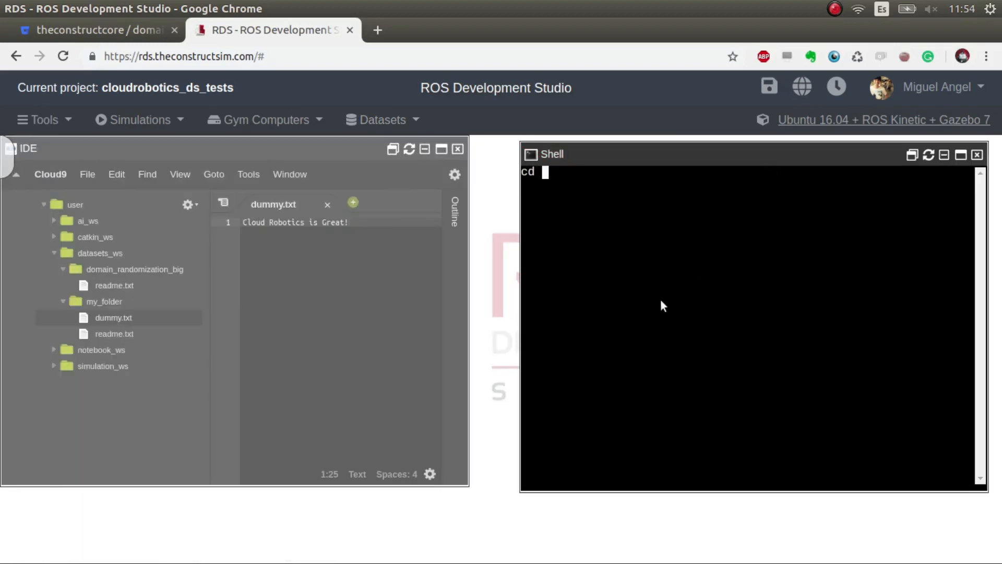
pyautogui.click(133, 328)
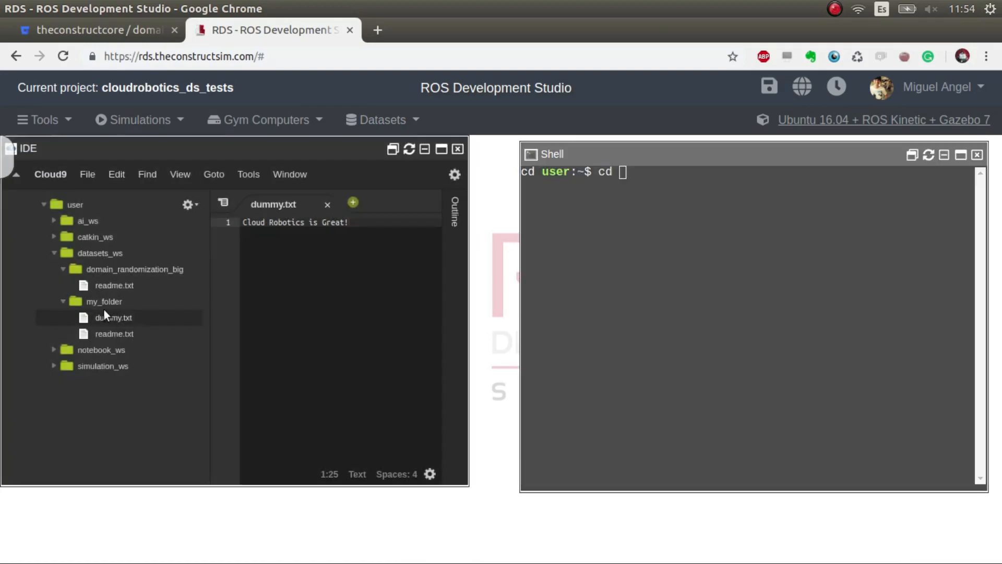
pyautogui.click(109, 270)
pyautogui.click(85, 173)
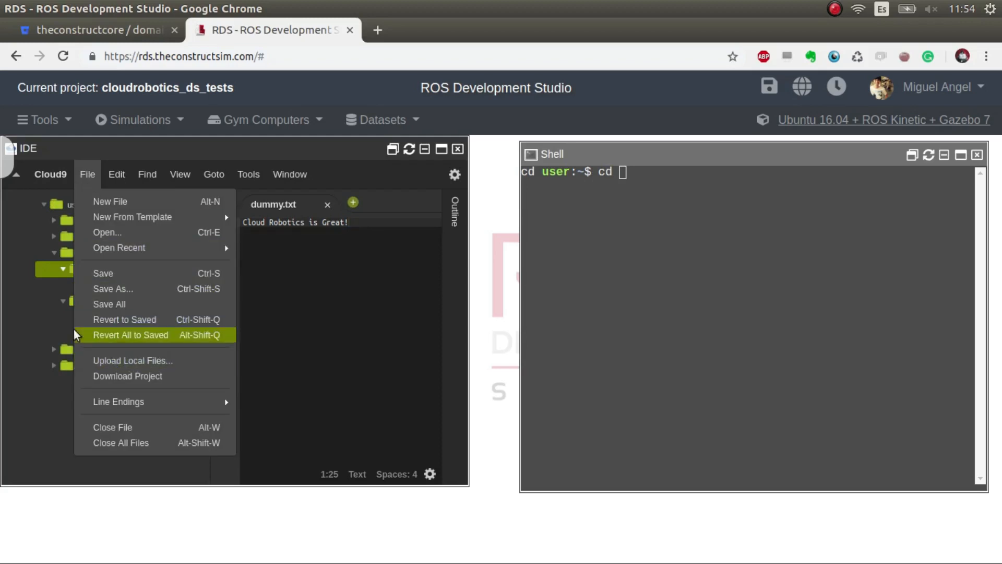
# Step: Change to the datasets_ws directory in the Shell and list its contents with ls
pyautogui.click(582, 239)
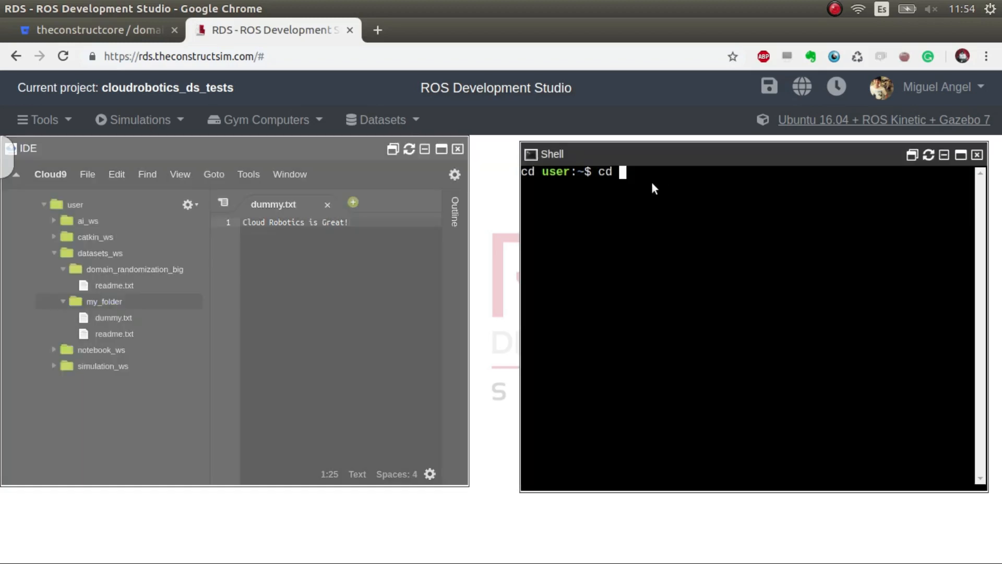
pyautogui.write('cd da')
pyautogui.press('Tab')
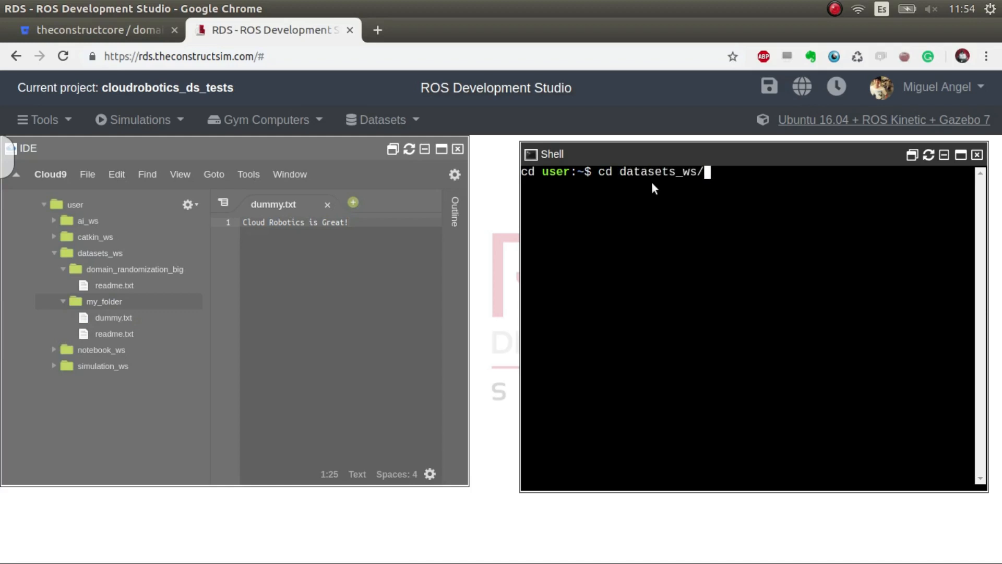
pyautogui.press('Return')
pyautogui.write('ls')
pyautogui.press('Return')
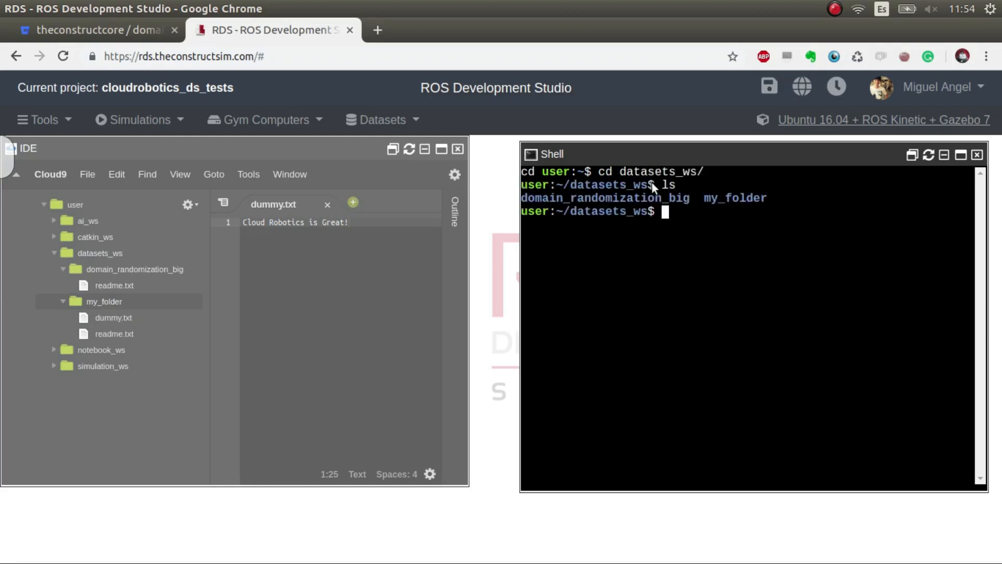
# Step: Change to the domain_randomization_big directory and list its contents with ls
pyautogui.write('cd d')
pyautogui.press('Tab')
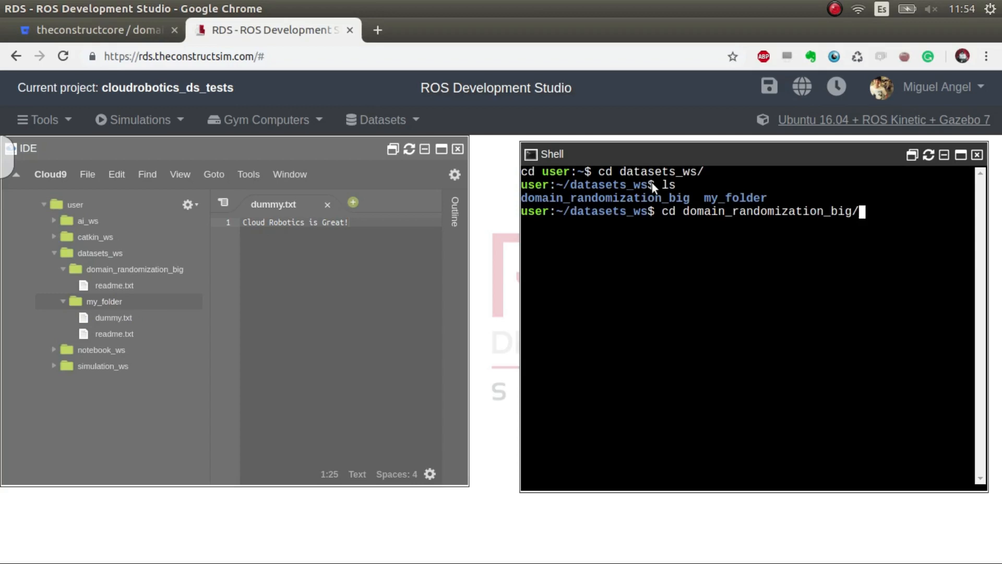
pyautogui.press('Return')
pyautogui.write('ls')
pyautogui.press('Return')
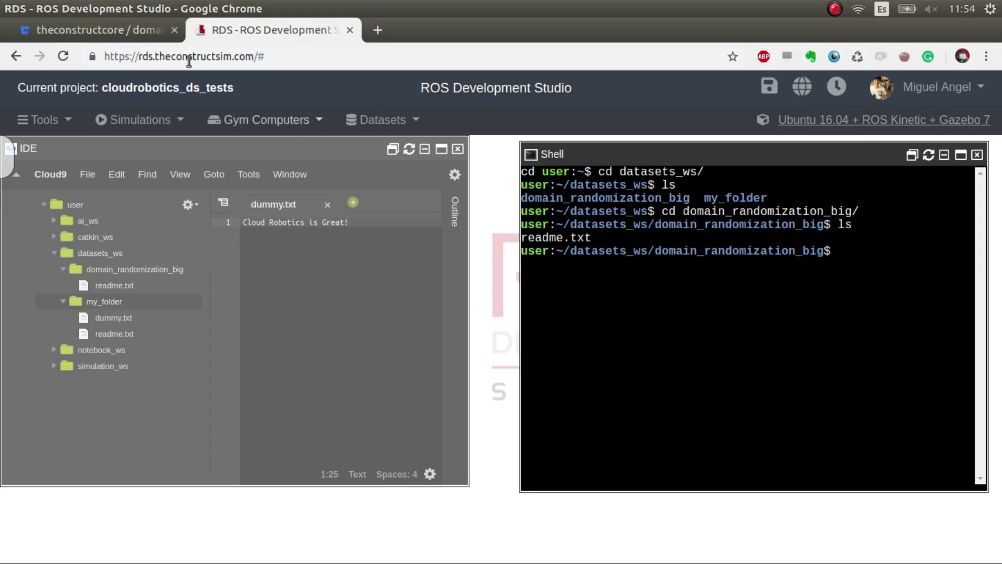
# Step: Copy the HTTPS clone command from the Bitbucket repository domain_randomization_10objects_xy_fetchrange_randomenv and run it in the Shell inside domain_randomization_big
pyautogui.click(105, 30)
pyautogui.click(871, 118)
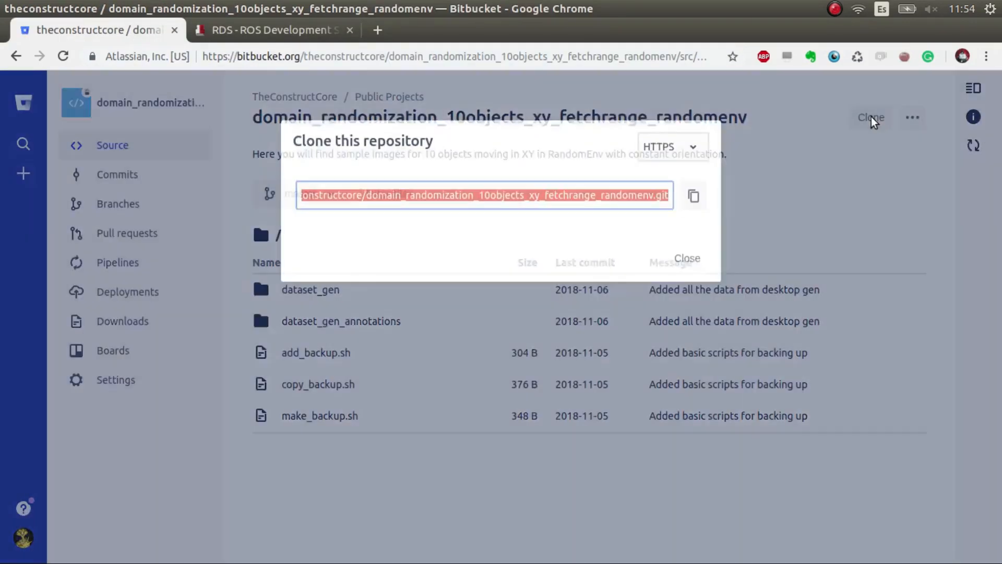
pyautogui.click(272, 30)
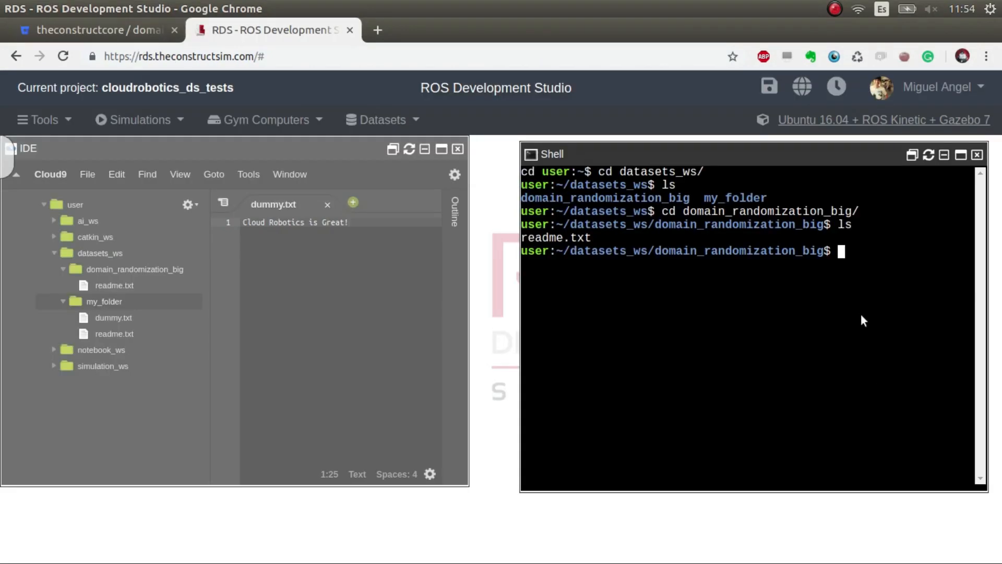
pyautogui.hotkey('ctrl', 'v')
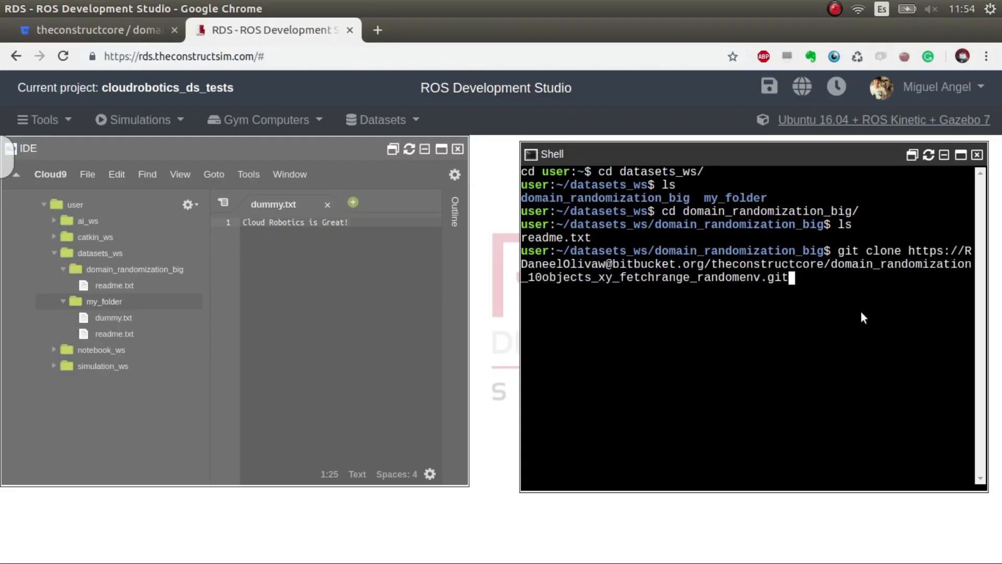
pyautogui.press('Return')
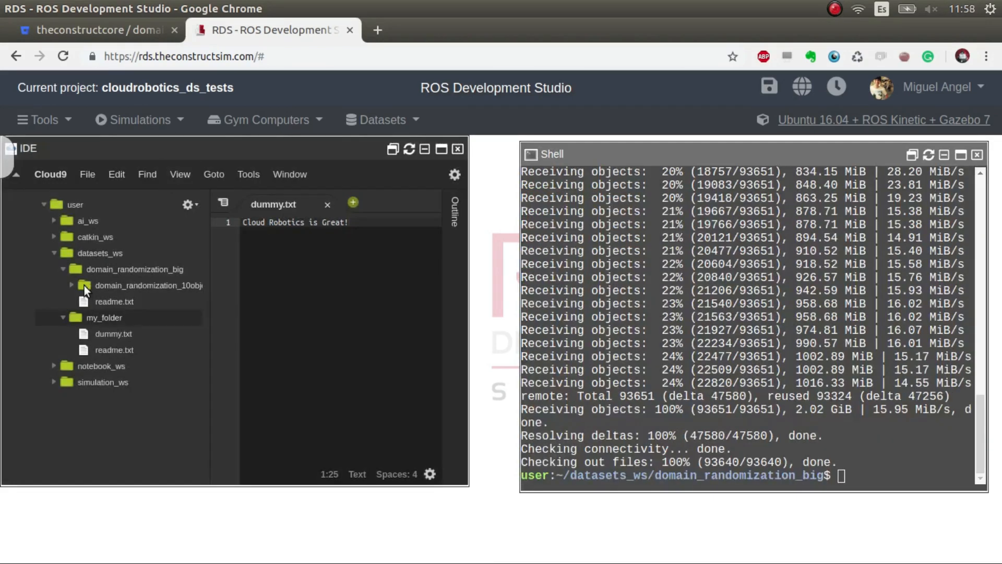
# Step: Expand the cloned repository folder in the IDE and examine the object count and download size in the Shell's clone output
pyautogui.click(71, 285)
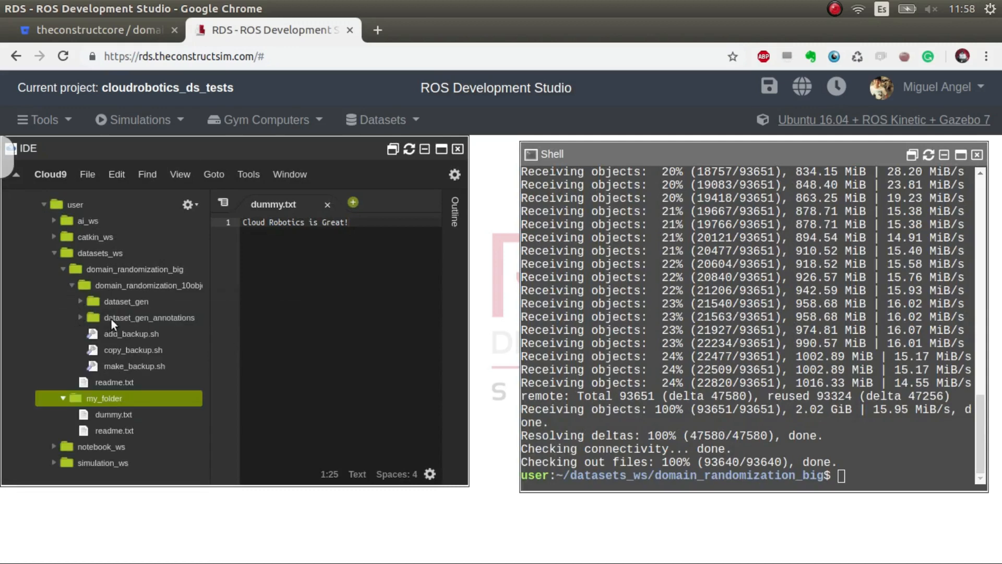
pyautogui.click(778, 421)
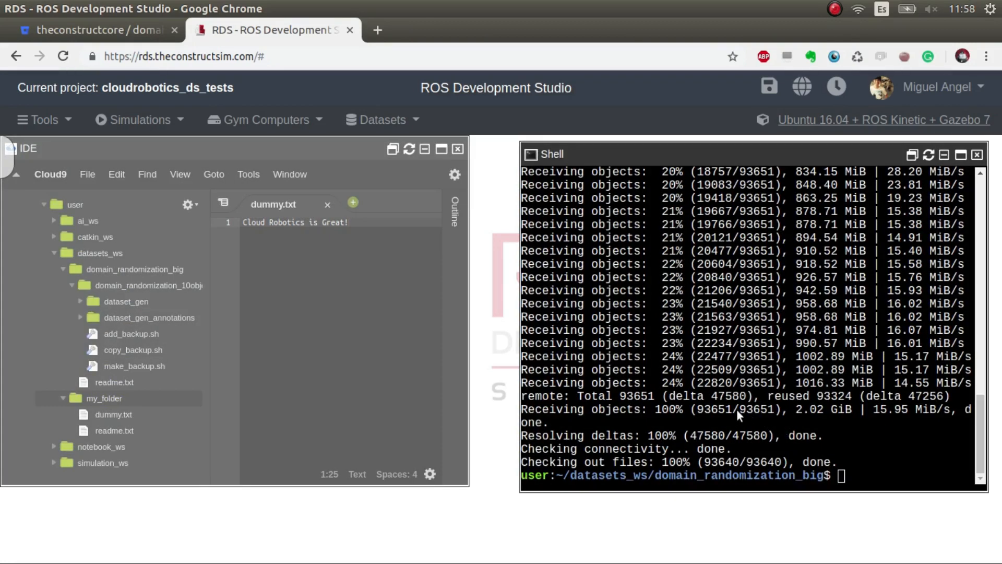
pyautogui.doubleClick(762, 409)
pyautogui.click(612, 437)
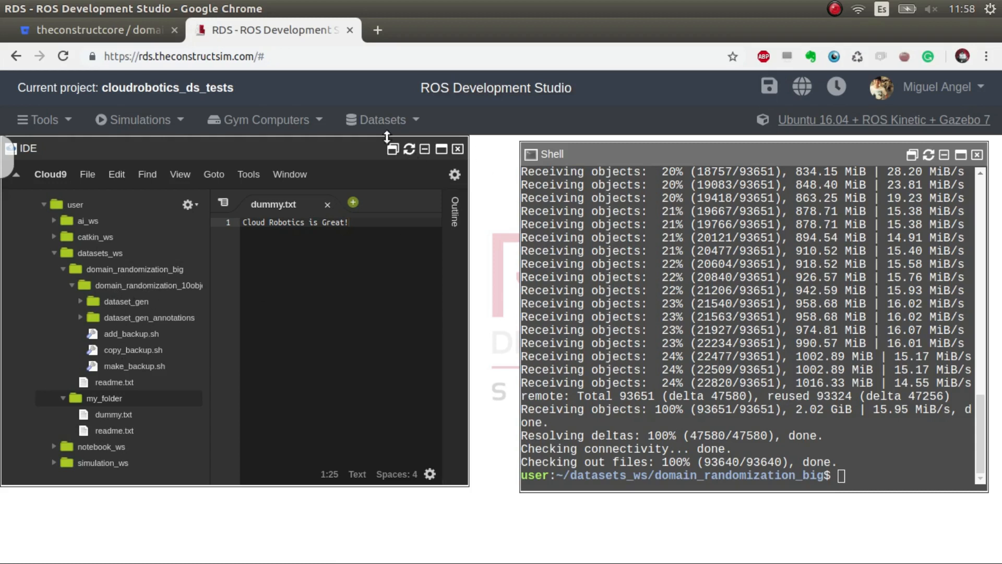
# Step: Detach the cloudrobotics_ds_1 dataset from the ROSject and close the removed dummy.txt file in the IDE
pyautogui.click(376, 123)
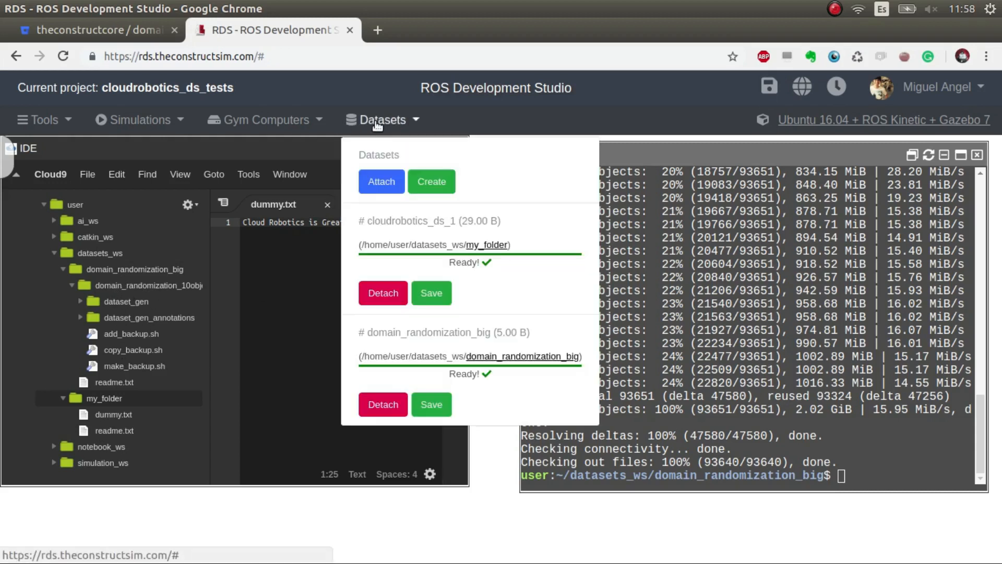
pyautogui.click(377, 123)
pyautogui.click(375, 123)
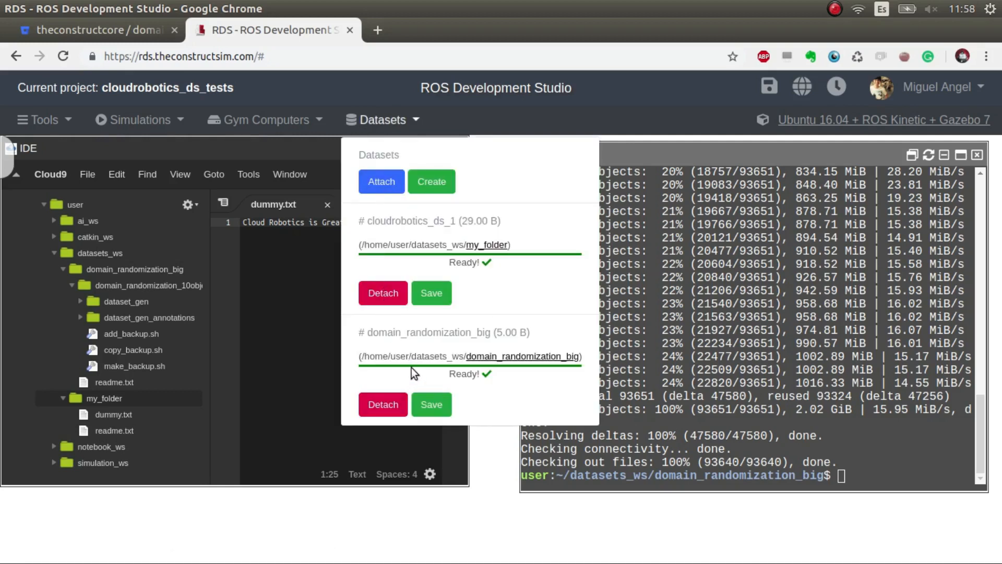
pyautogui.click(390, 292)
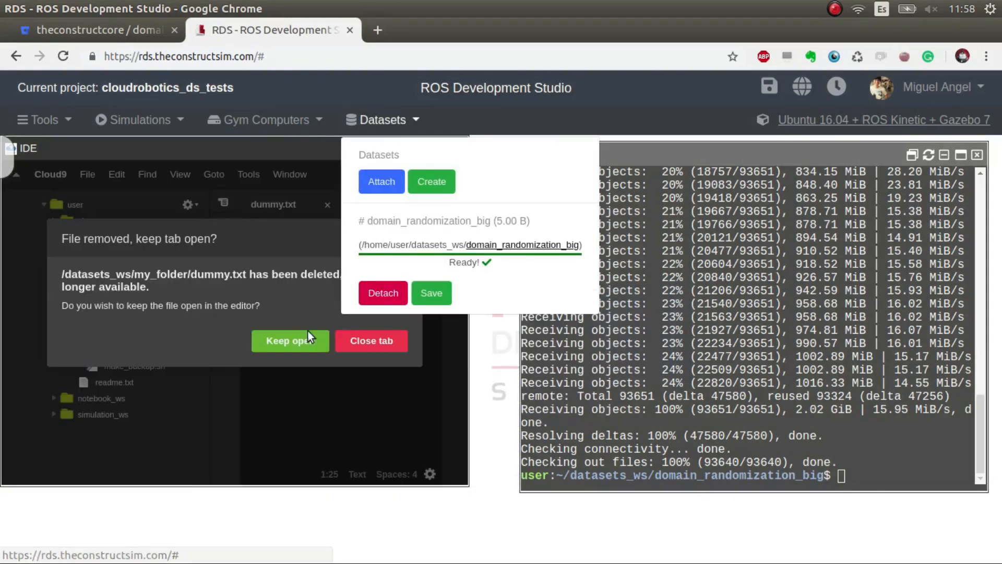
pyautogui.click(355, 349)
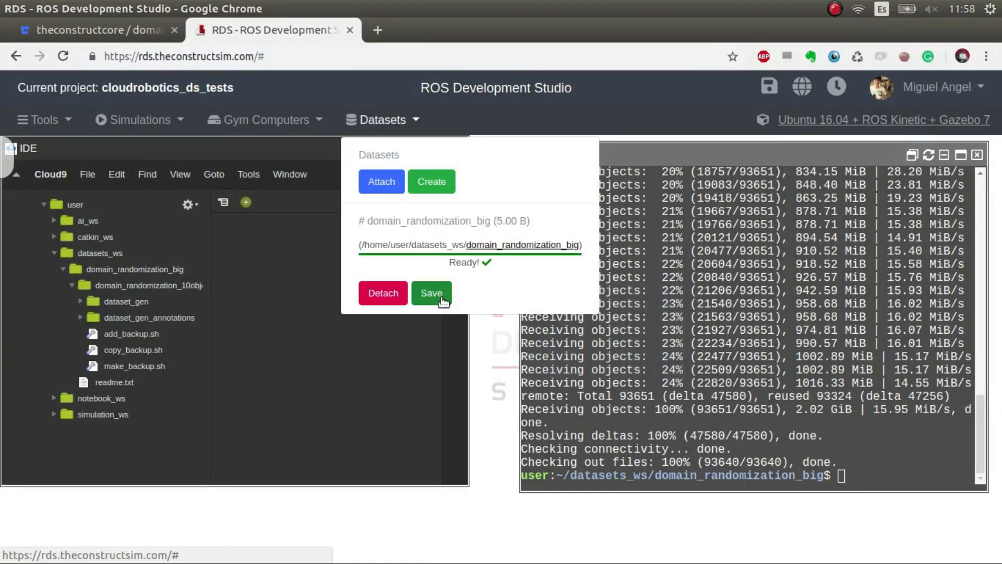
# Step: Save the domain_randomization_big dataset with the cloned repository and detach it from the ROSject
pyautogui.click(441, 299)
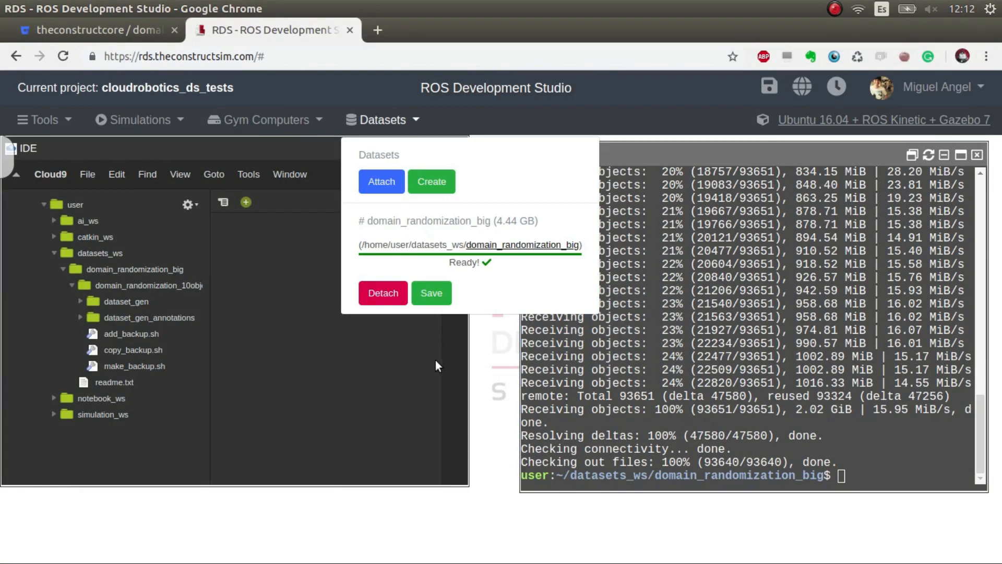
pyautogui.click(408, 123)
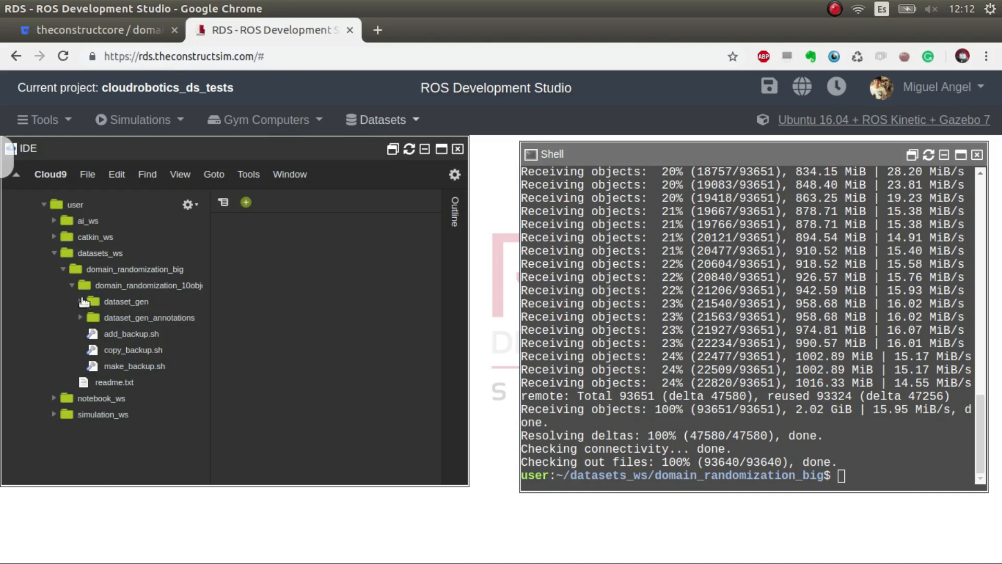
pyautogui.click(378, 123)
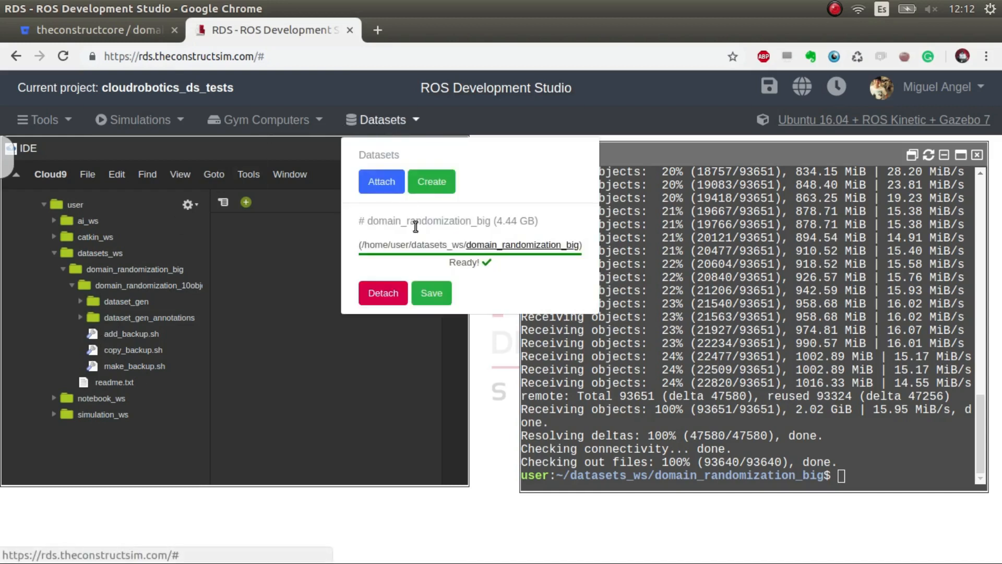
pyautogui.click(388, 297)
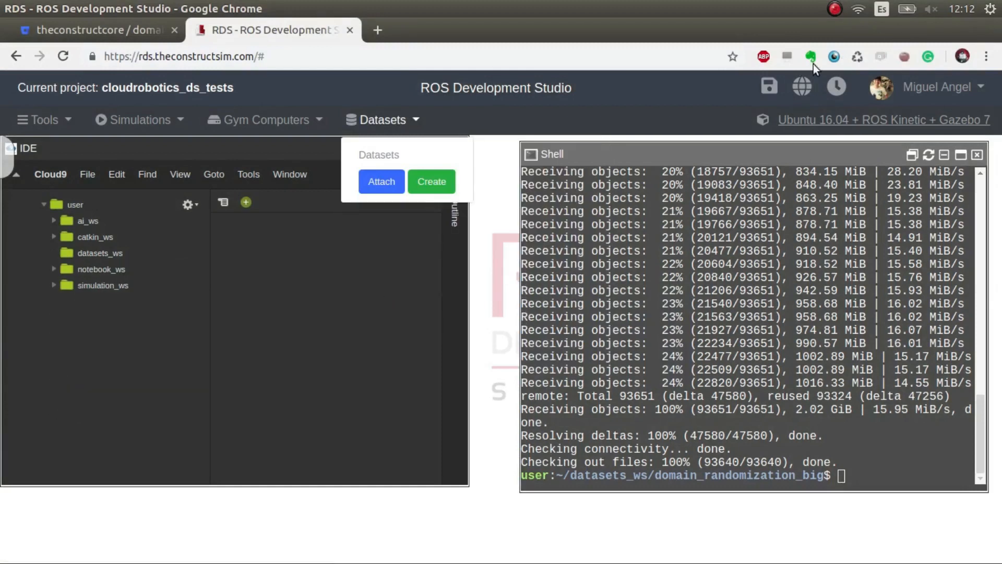
# Step: Save the ROSject under the project name cloudrobotics_ds_tests
pyautogui.click(769, 86)
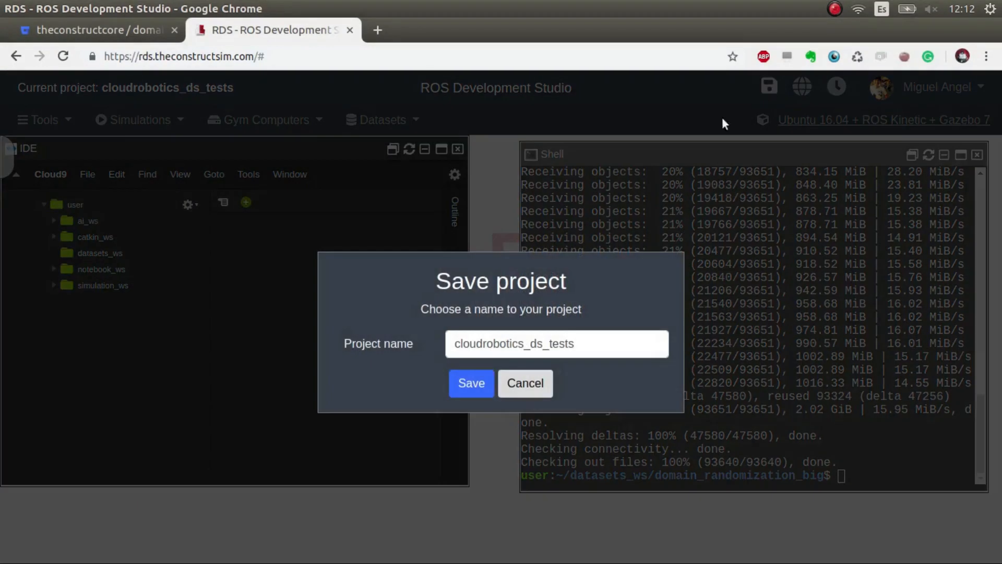
pyautogui.click(475, 387)
pyautogui.click(477, 365)
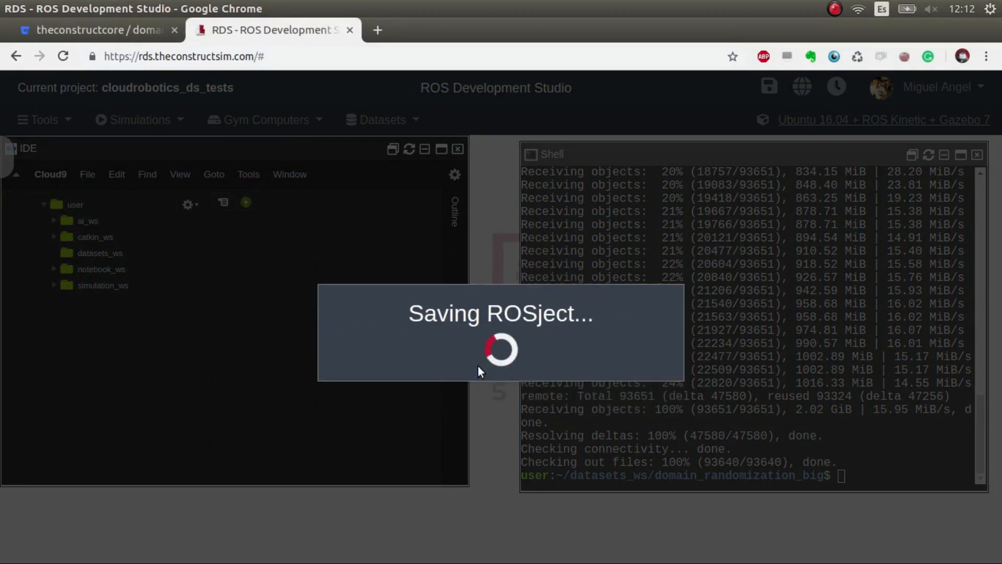
pyautogui.click(496, 411)
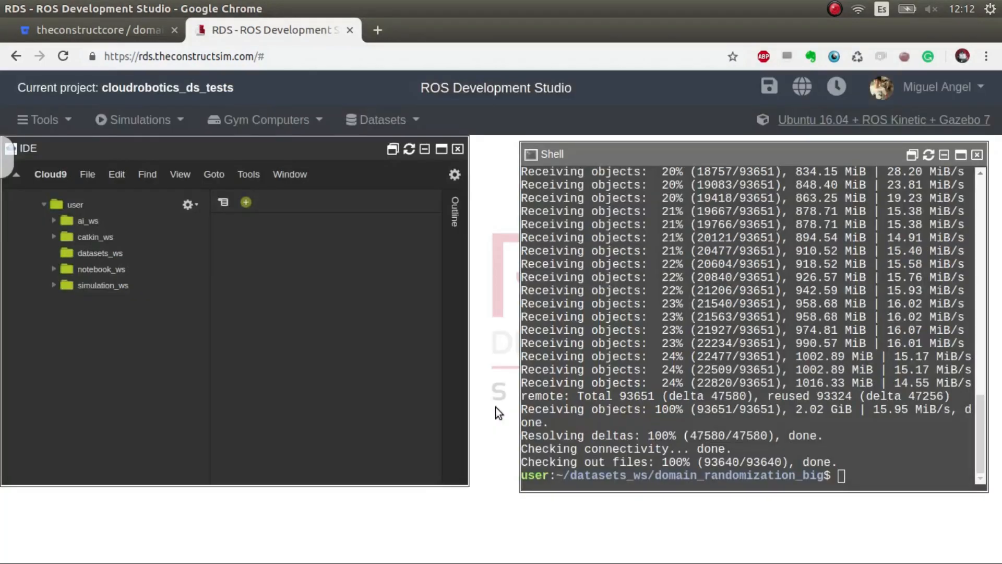
# Step: Open the cloudrobotics_datasets ROSject from the ROSjects list in place of the current one, without restoring its previous workspace
pyautogui.click(803, 88)
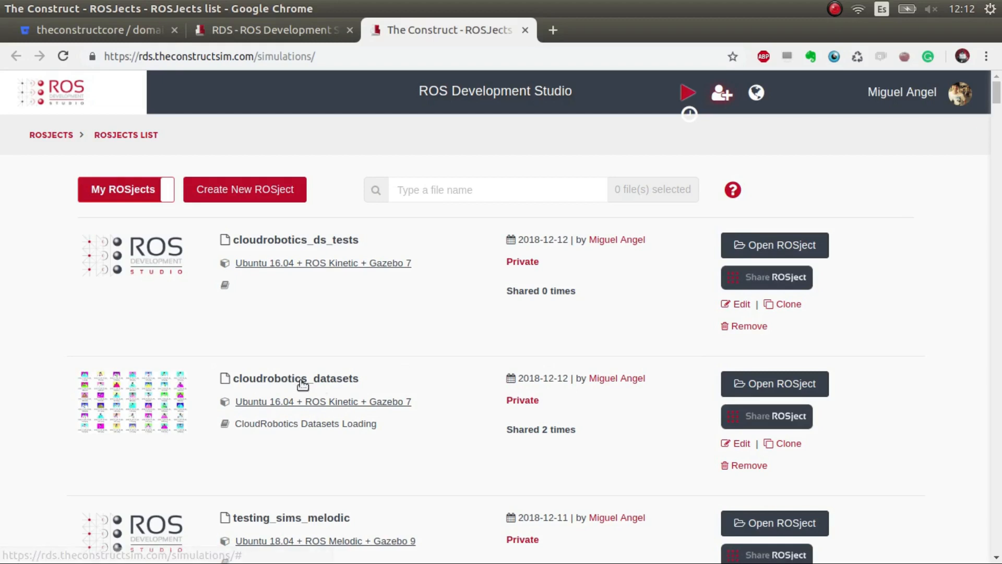
pyautogui.click(776, 385)
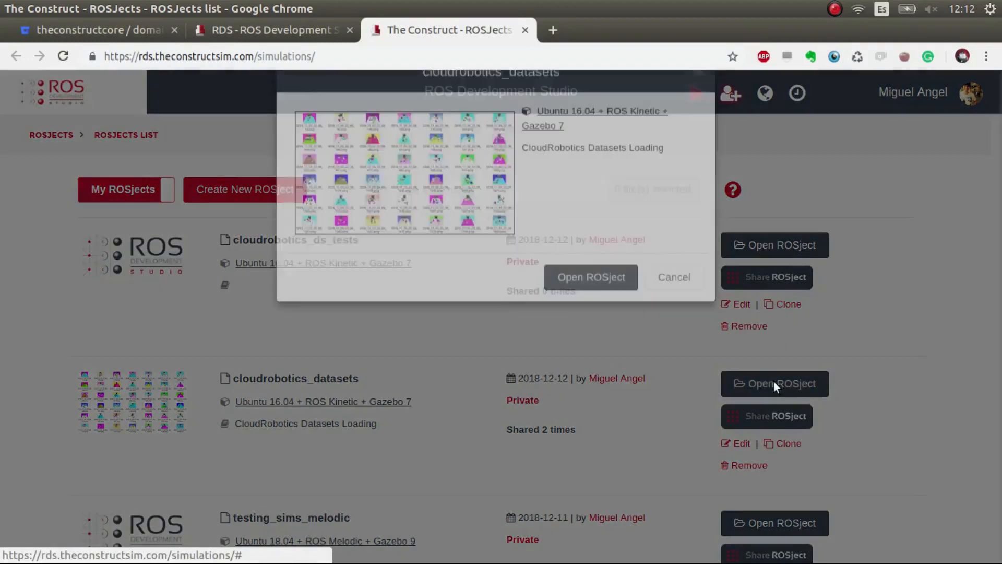
pyautogui.click(587, 318)
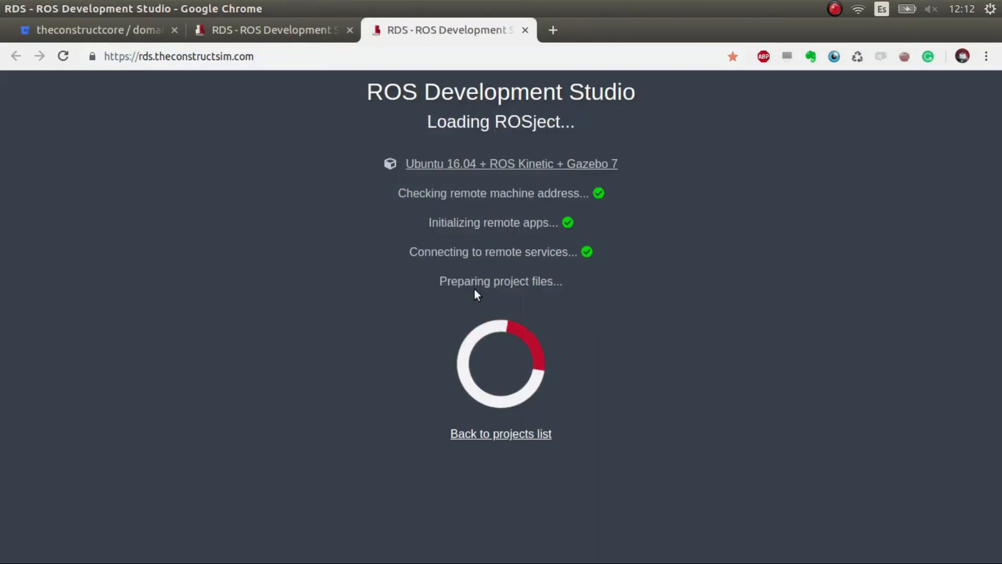
pyautogui.click(350, 30)
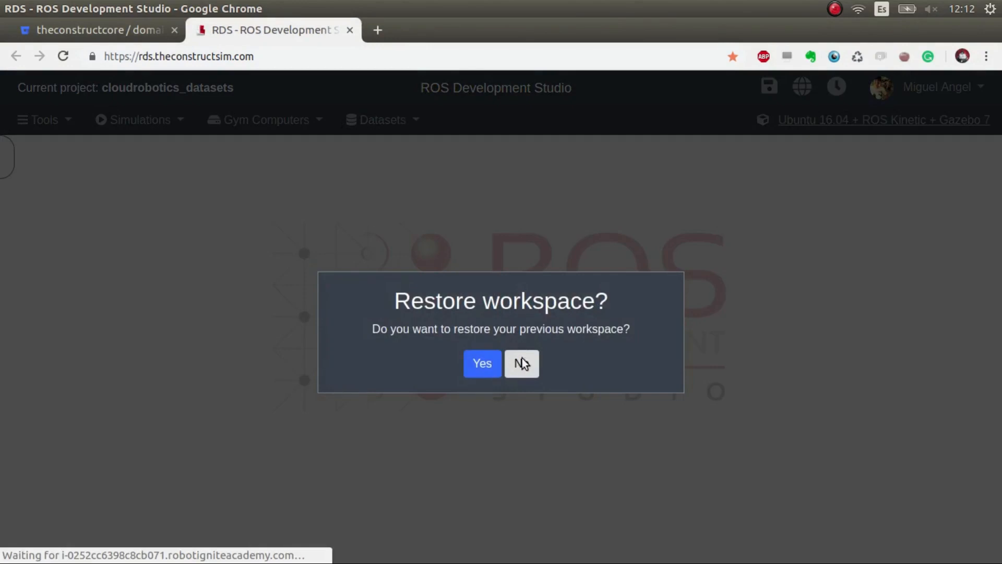
pyautogui.click(520, 363)
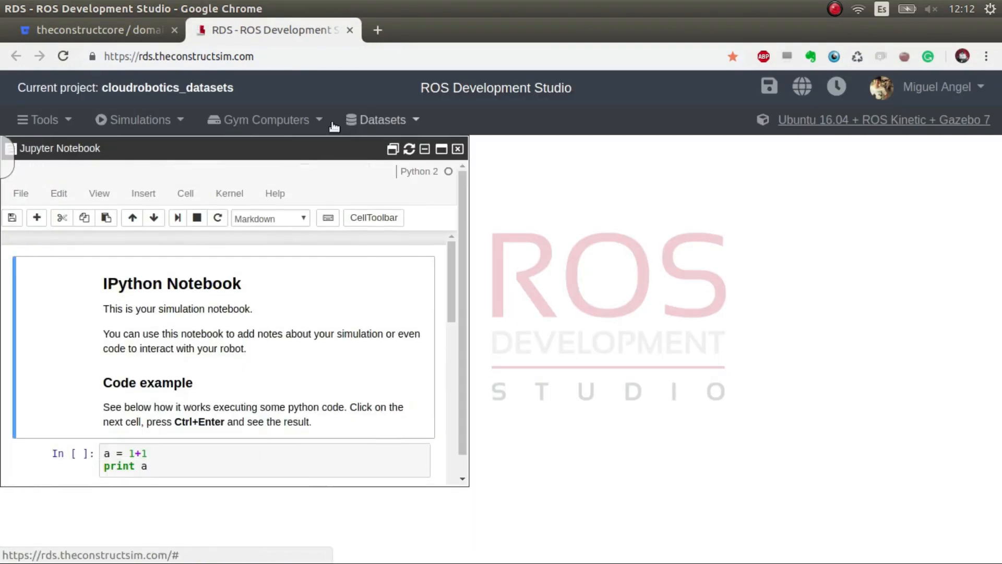
# Step: Open the IDE and attach the domain_randomization_big dataset to a folder named my_big_dataset
pyautogui.click(28, 121)
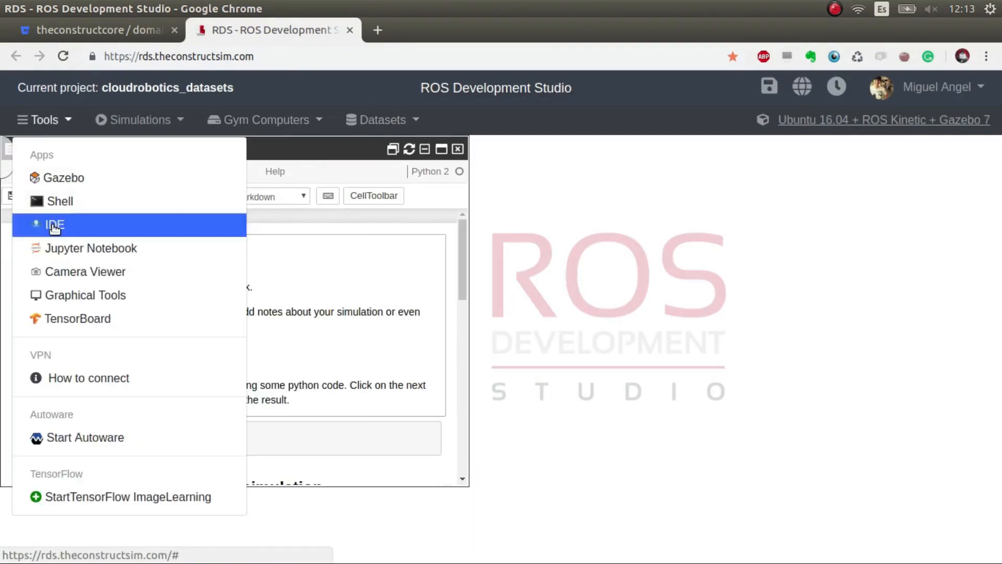
pyautogui.click(53, 226)
pyautogui.click(391, 121)
pyautogui.click(387, 187)
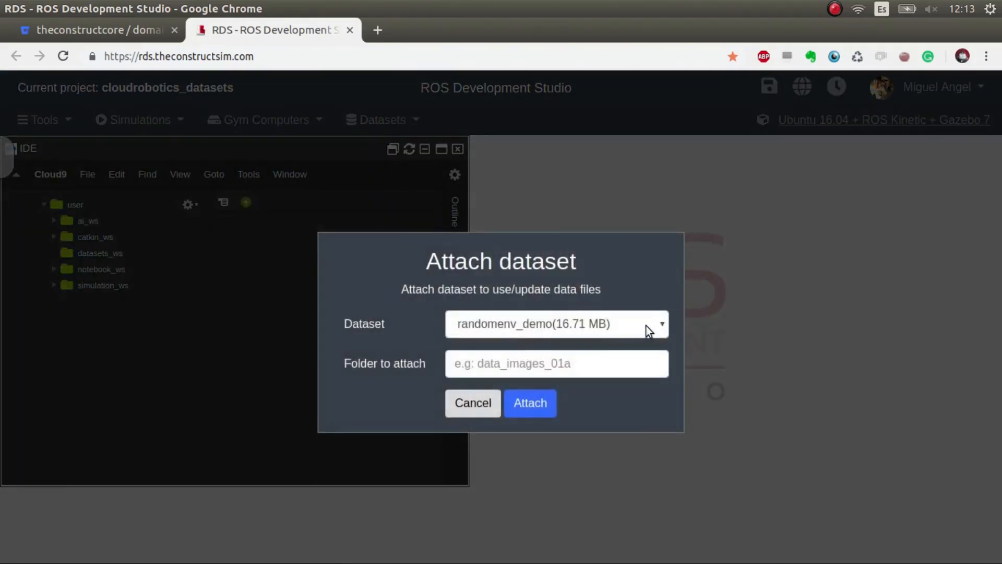
pyautogui.click(646, 326)
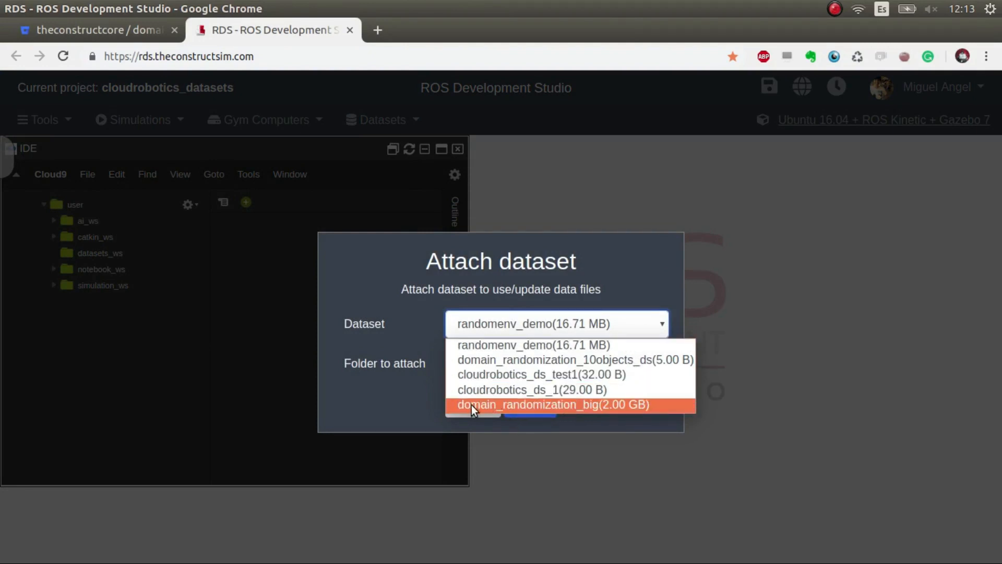
pyautogui.click(584, 409)
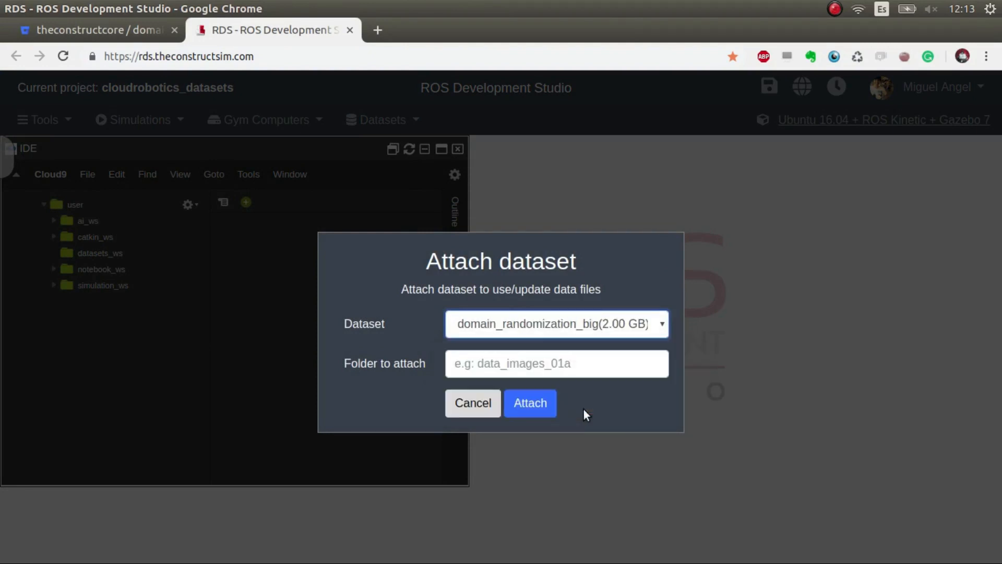
pyautogui.click(496, 362)
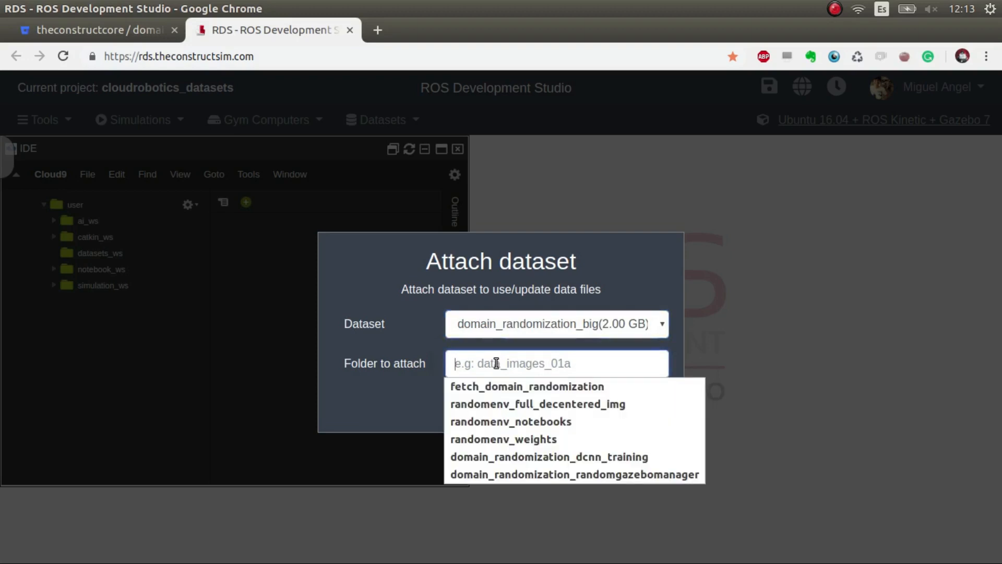
pyautogui.write('my_bi')
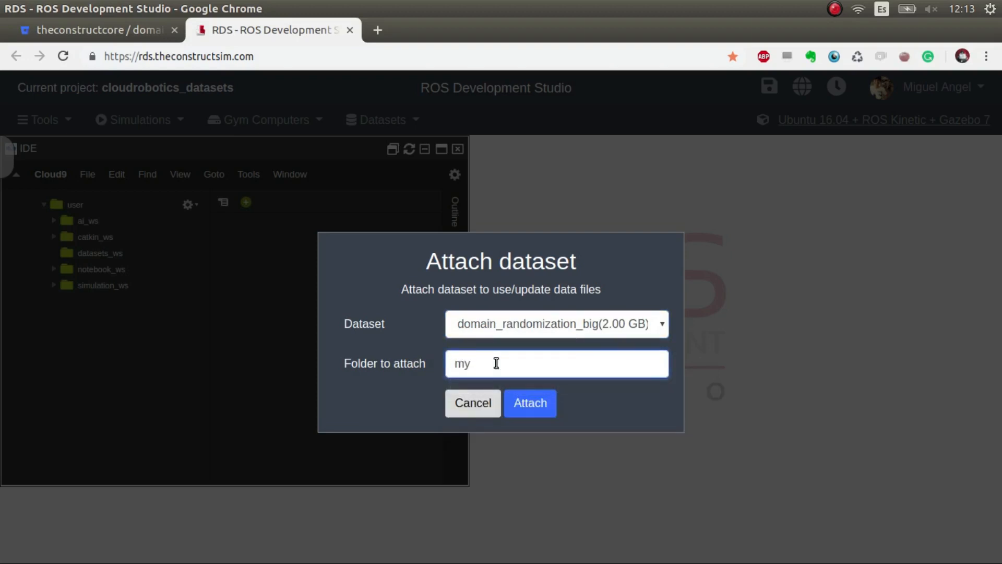
pyautogui.write('g_dataset')
pyautogui.click(522, 405)
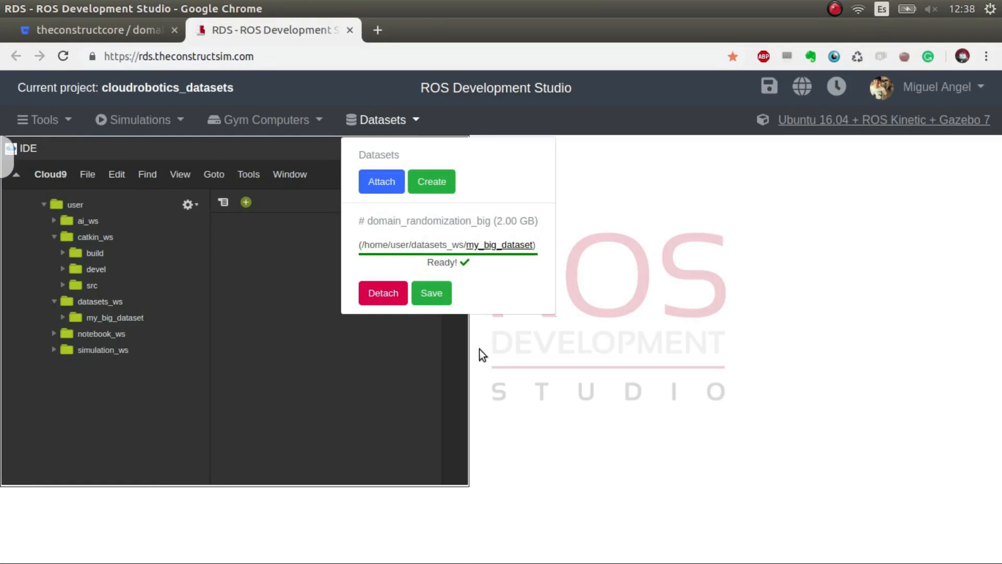
pyautogui.click(415, 121)
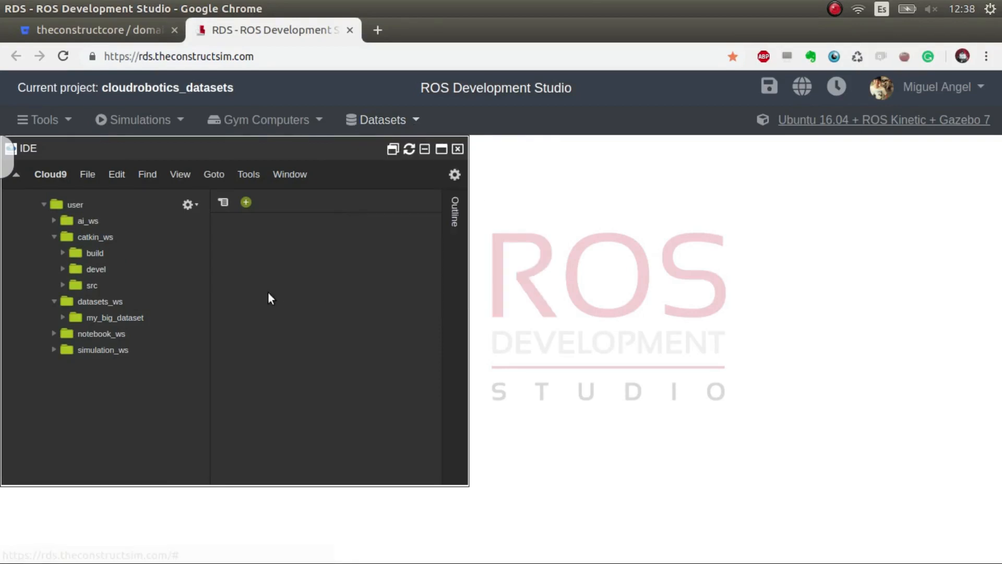
# Step: Expand my_big_dataset down to dataset_gen/images in the IDE and view its first image with the IDE maximized
pyautogui.click(63, 318)
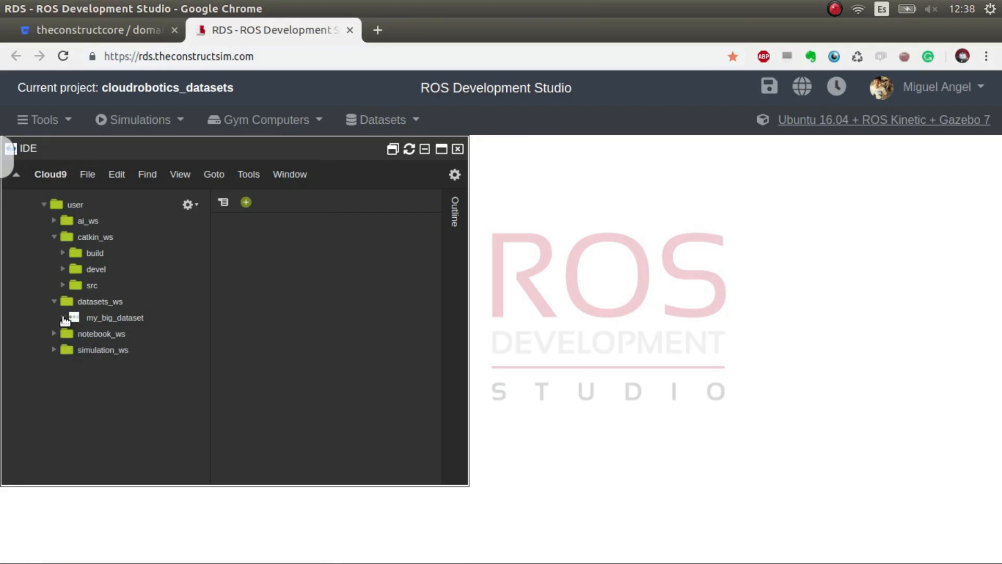
pyautogui.click(72, 334)
pyautogui.click(81, 350)
pyautogui.click(90, 366)
pyautogui.doubleClick(144, 383)
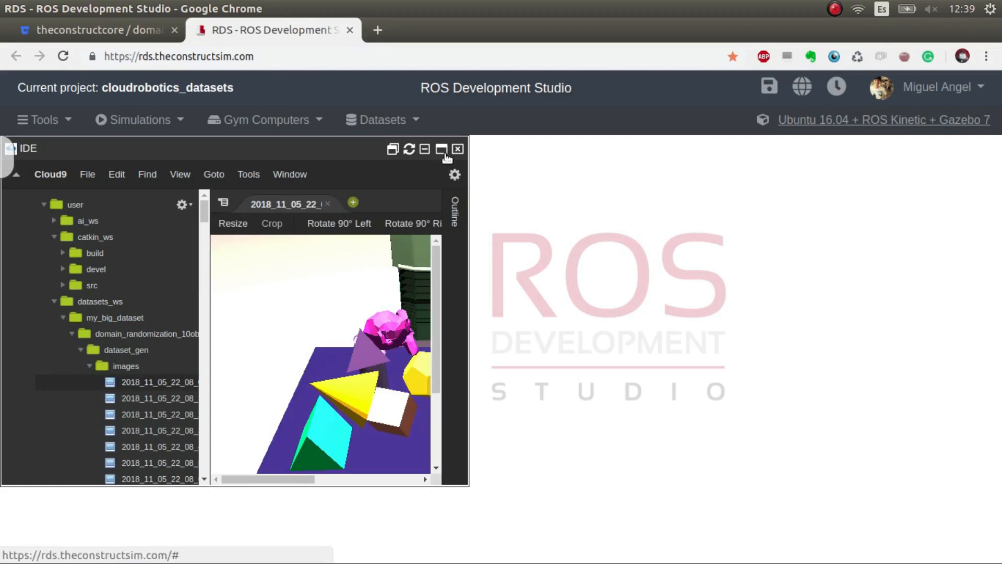
pyautogui.click(442, 149)
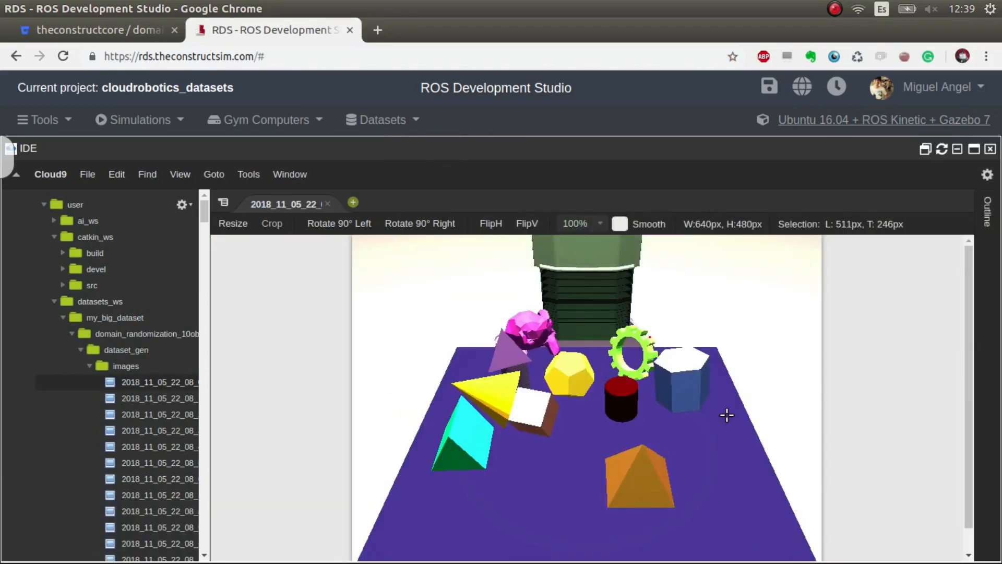